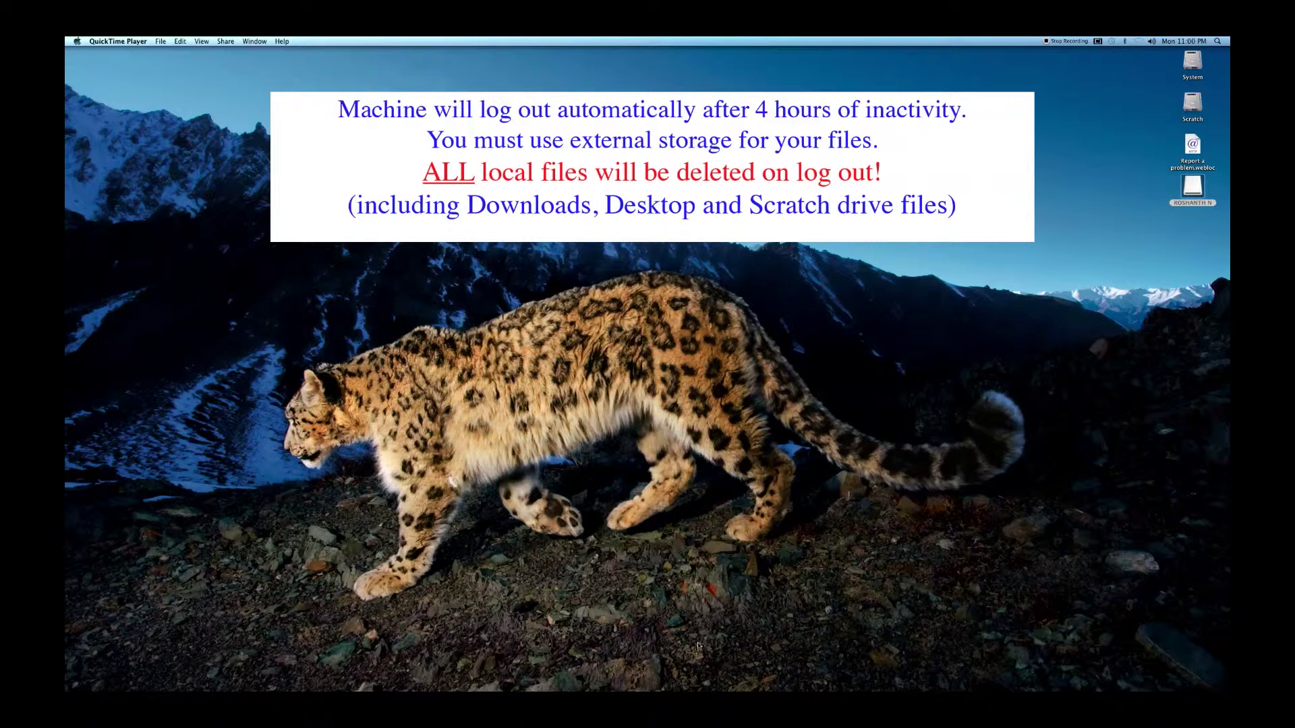
# Find and launch Adobe Media Encoder CS5.5, and shift its window aside on the desktop
pyautogui.moveTo(775, 687)
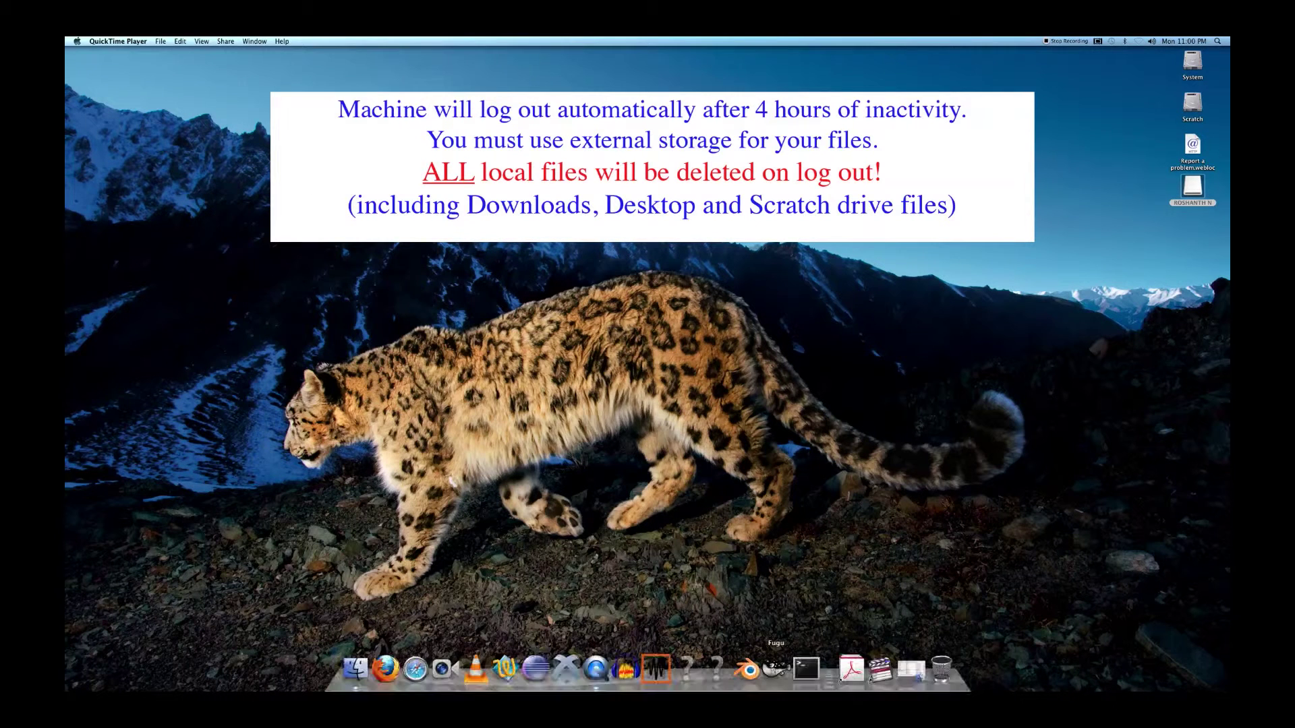
pyautogui.click(1217, 41)
pyautogui.write('media encoder')
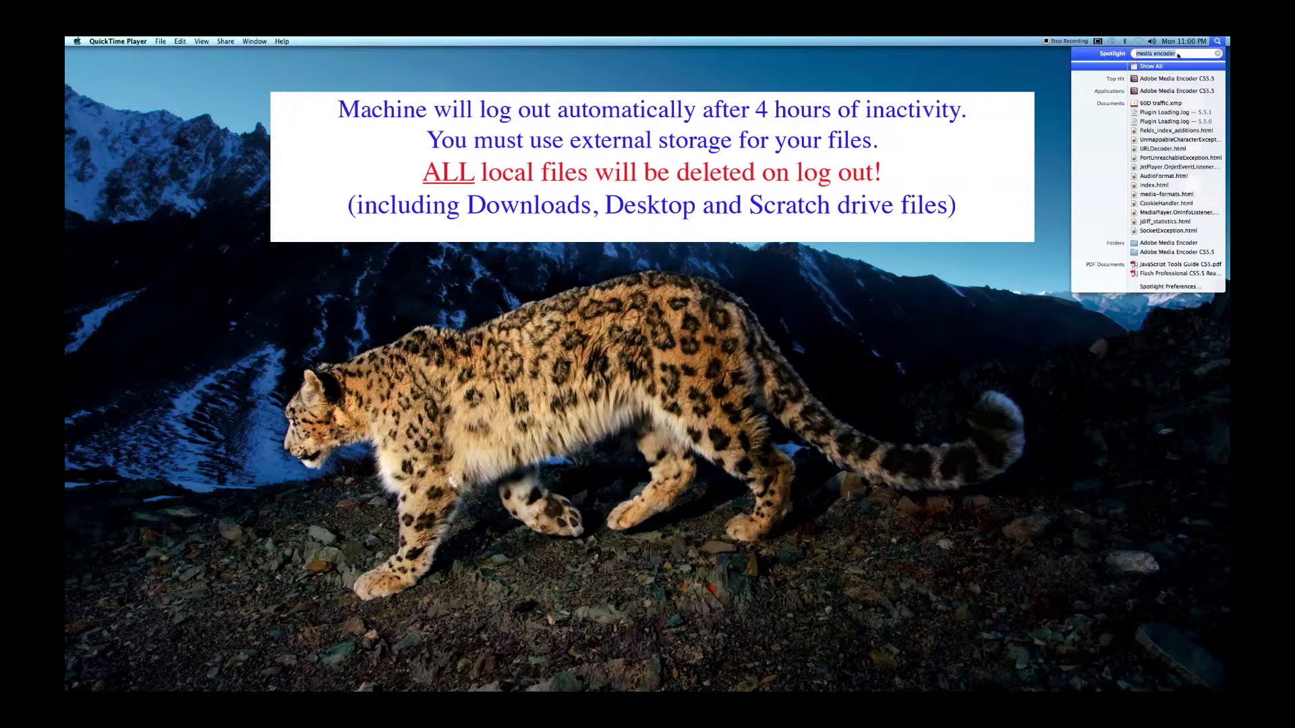
pyautogui.click(1176, 92)
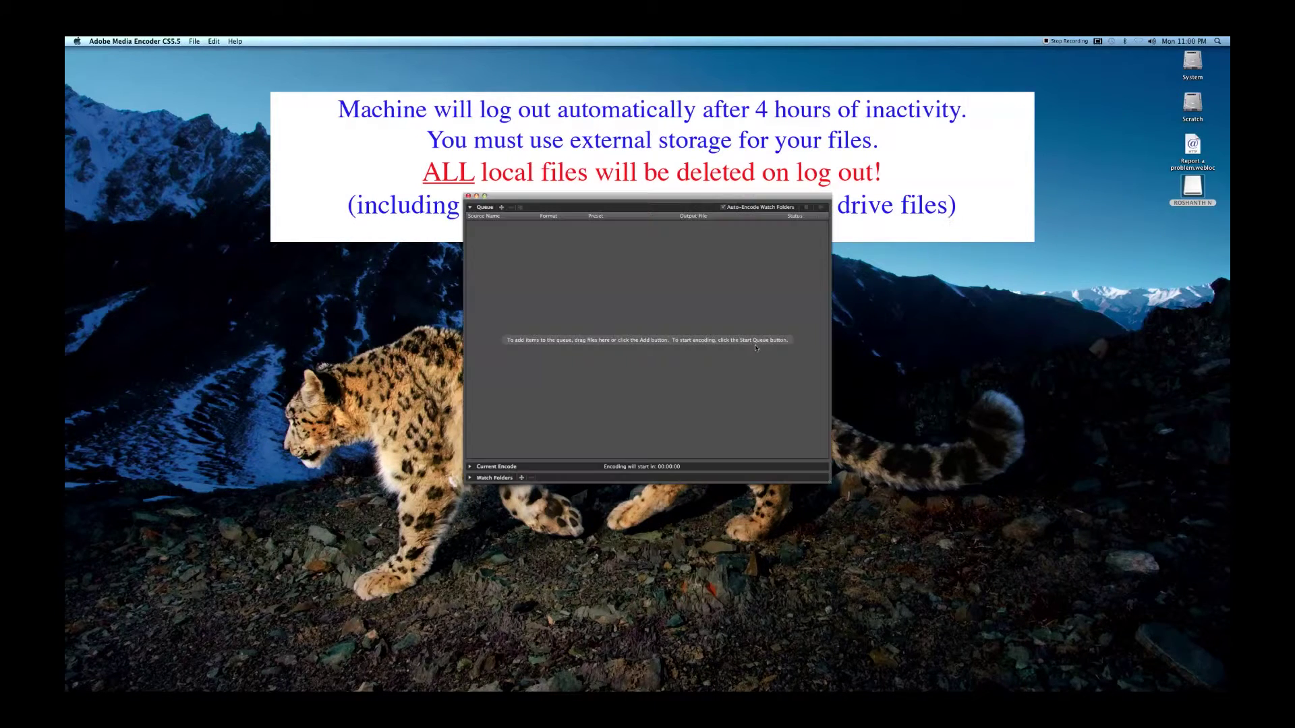
pyautogui.moveTo(644, 204); pyautogui.dragTo(579, 203)
# On the external drive, open MMEDIA 3IO3, the 3IO3 compression exercise folder, 60D, RAW and its 20120118 subfolder
pyautogui.doubleClick(1192, 188)
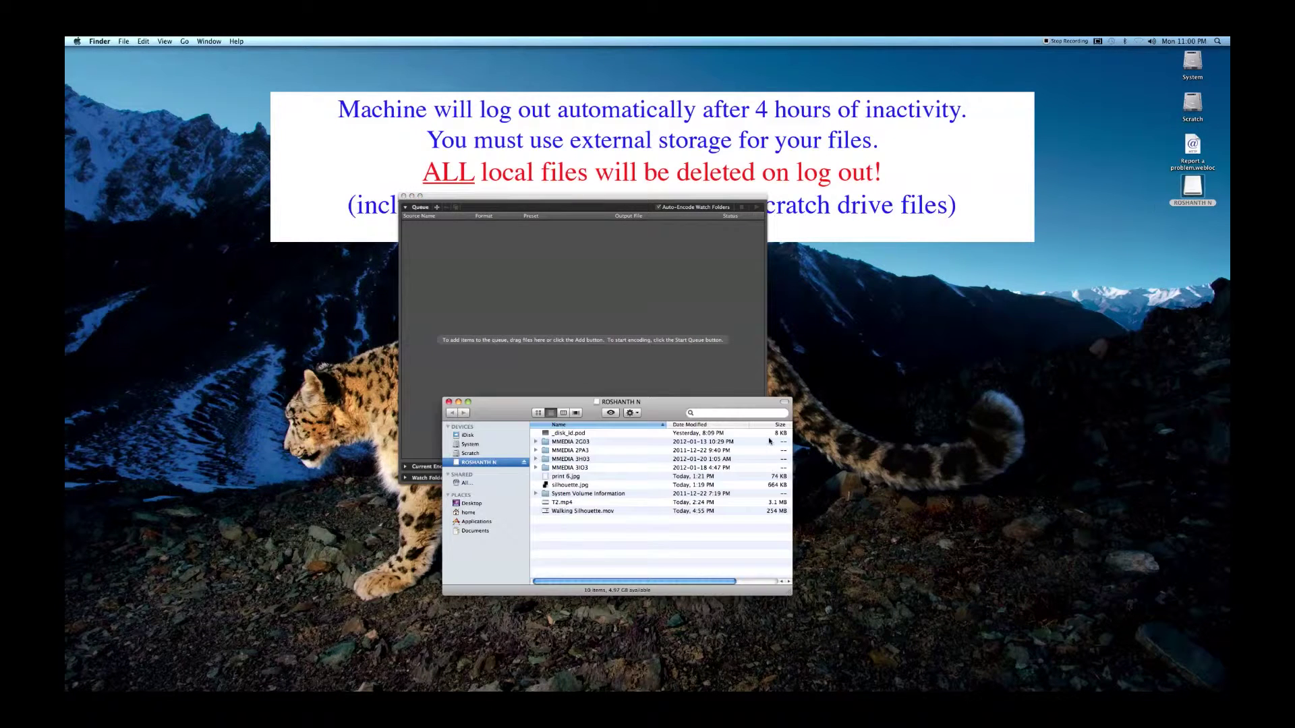
pyautogui.doubleClick(573, 468)
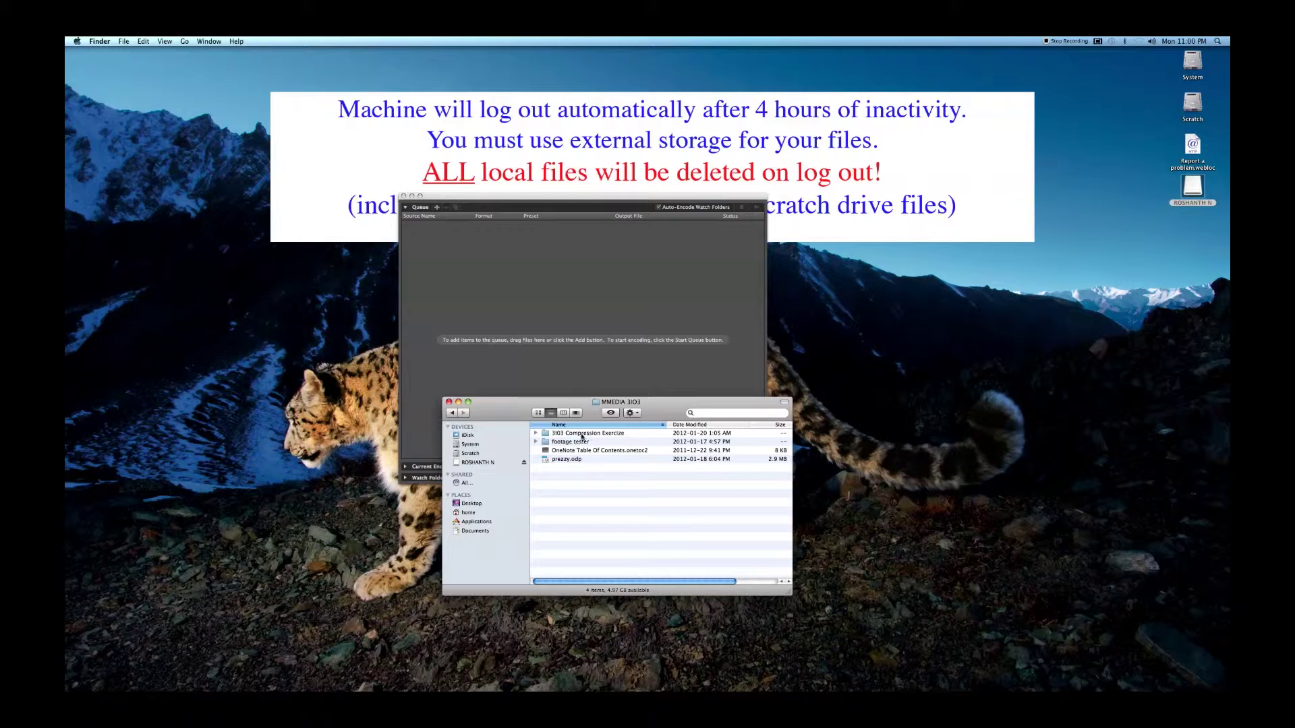
pyautogui.doubleClick(579, 440)
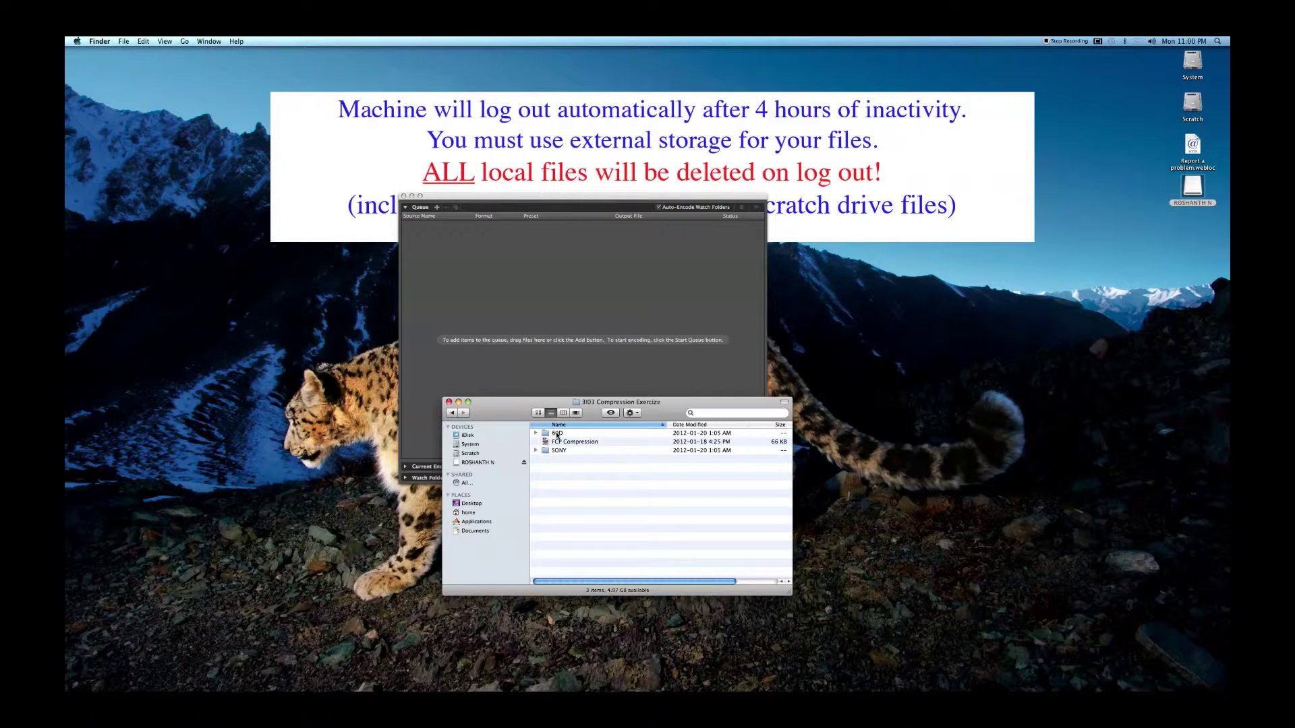
pyautogui.doubleClick(557, 433)
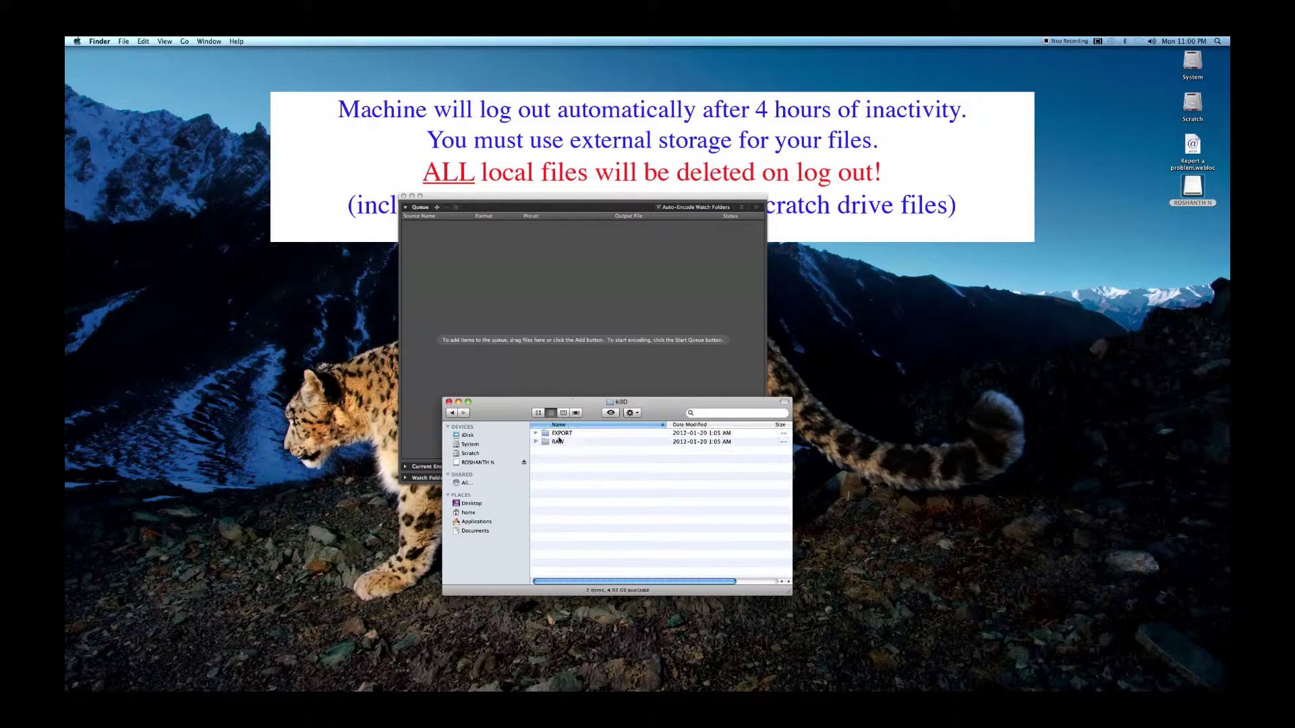
pyautogui.doubleClick(559, 441)
pyautogui.doubleClick(559, 434)
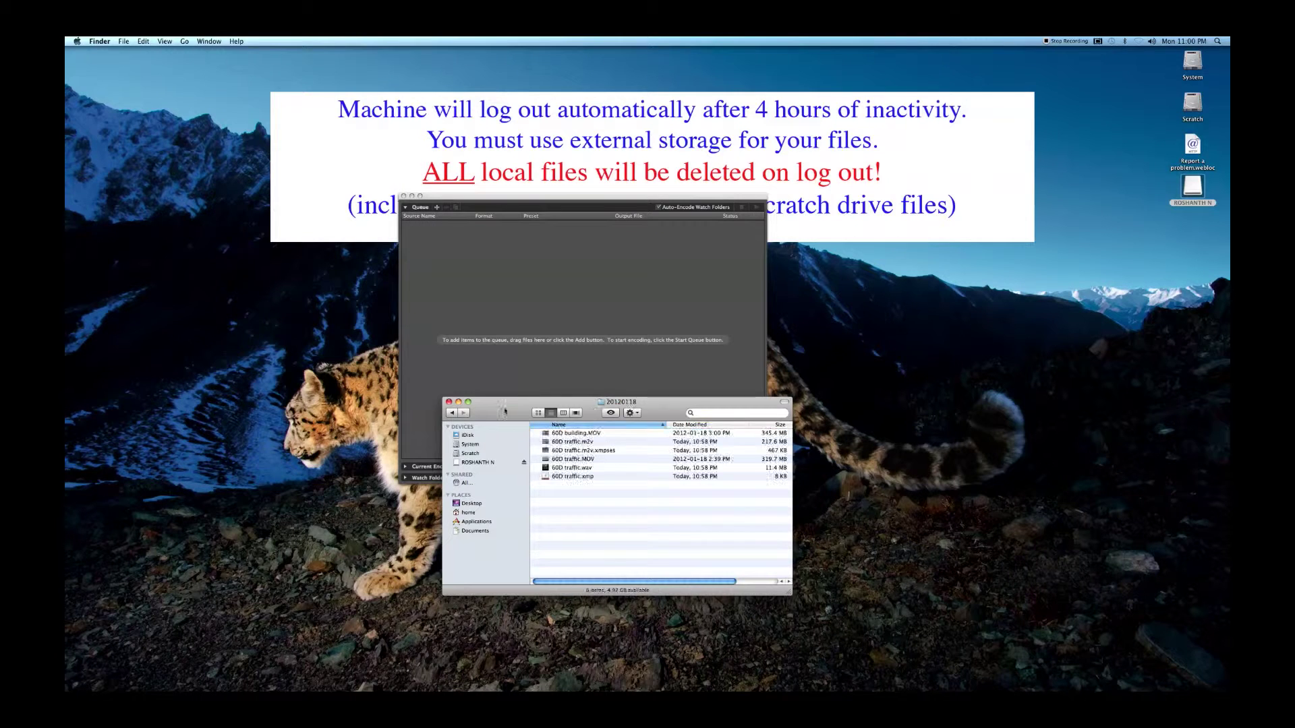
# Add 60D traffic.MOV to the Media Encoder queue and set its output format to H.264
pyautogui.moveTo(587, 403); pyautogui.dragTo(847, 459)
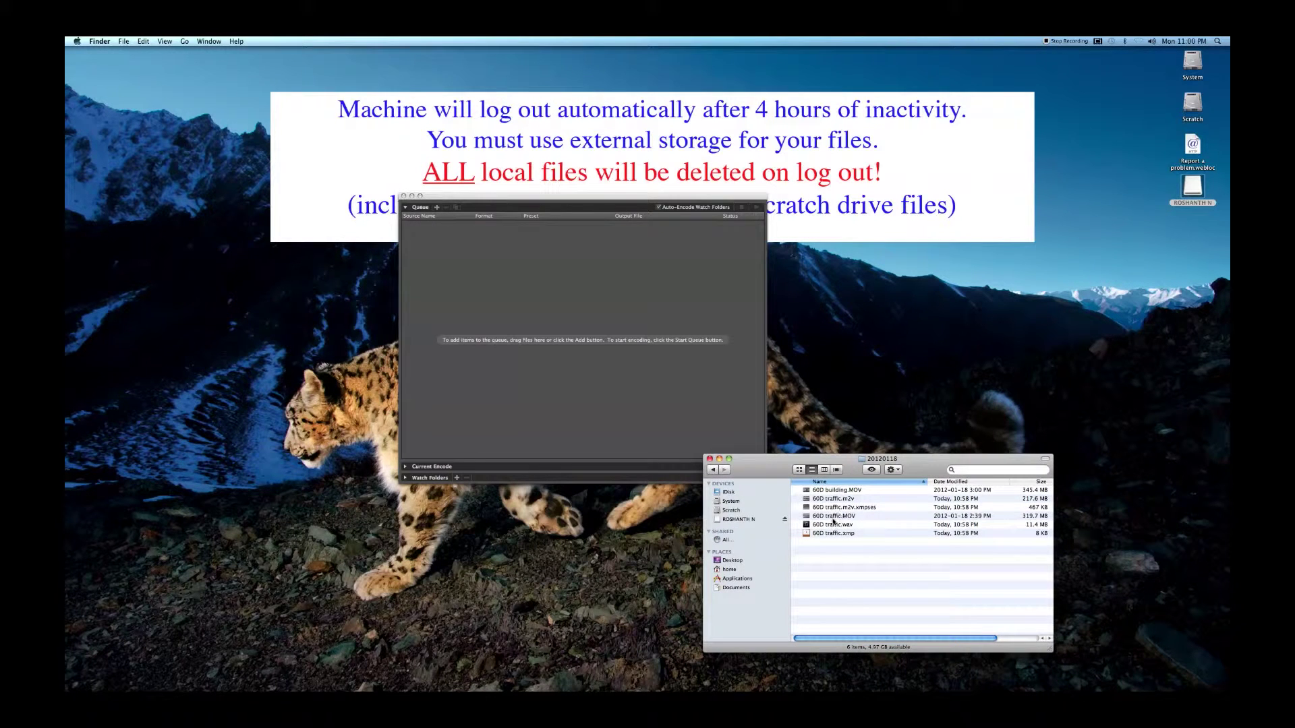
pyautogui.moveTo(834, 518); pyautogui.dragTo(578, 297)
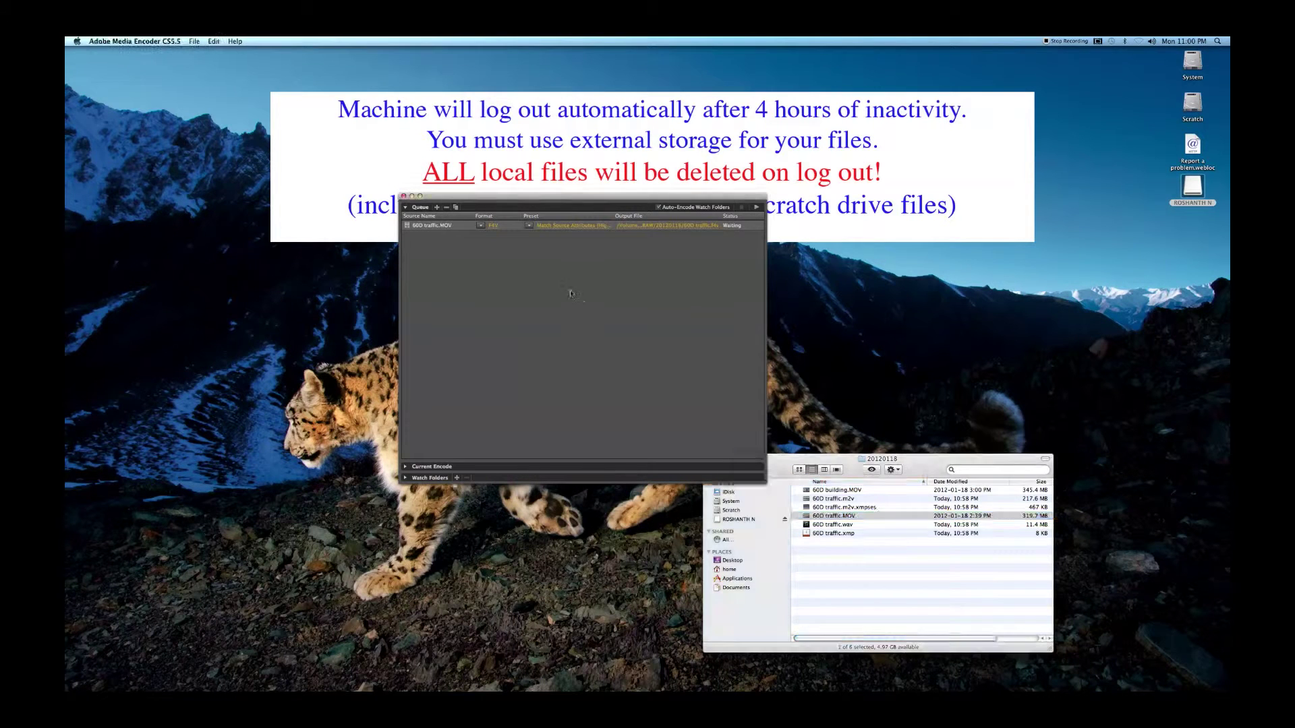
pyautogui.click(481, 226)
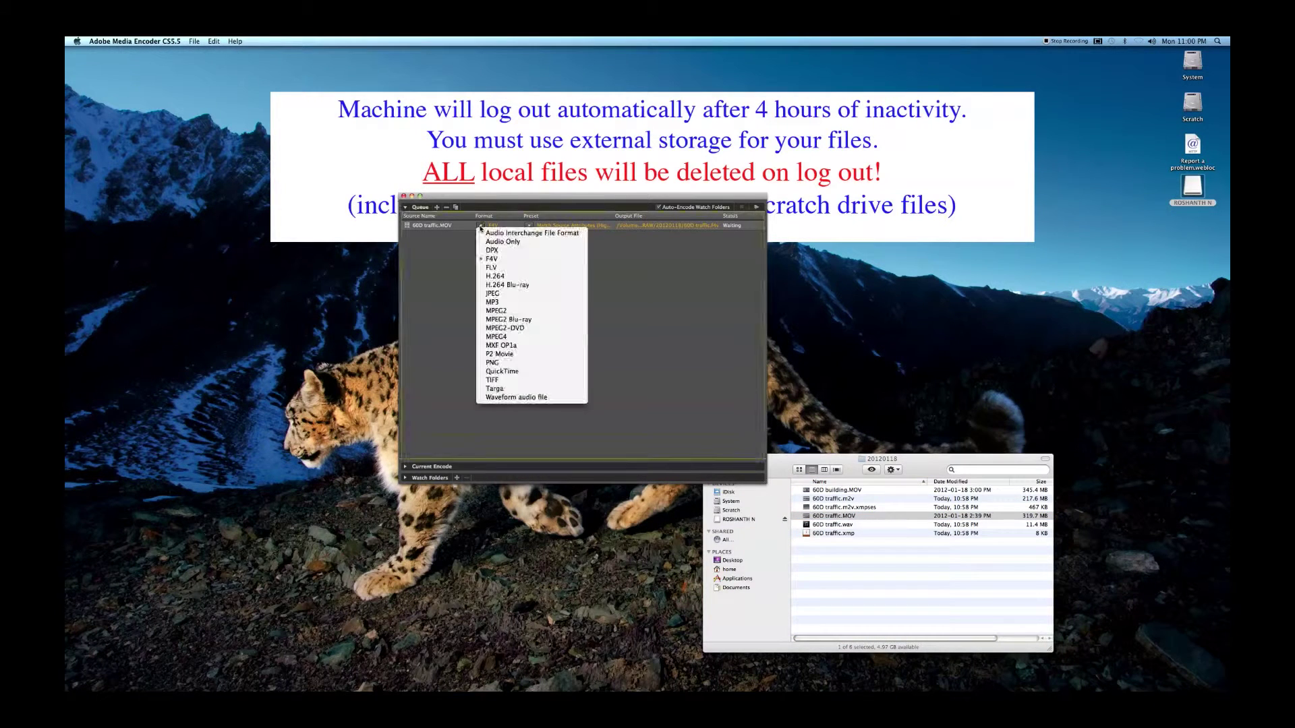
pyautogui.click(499, 277)
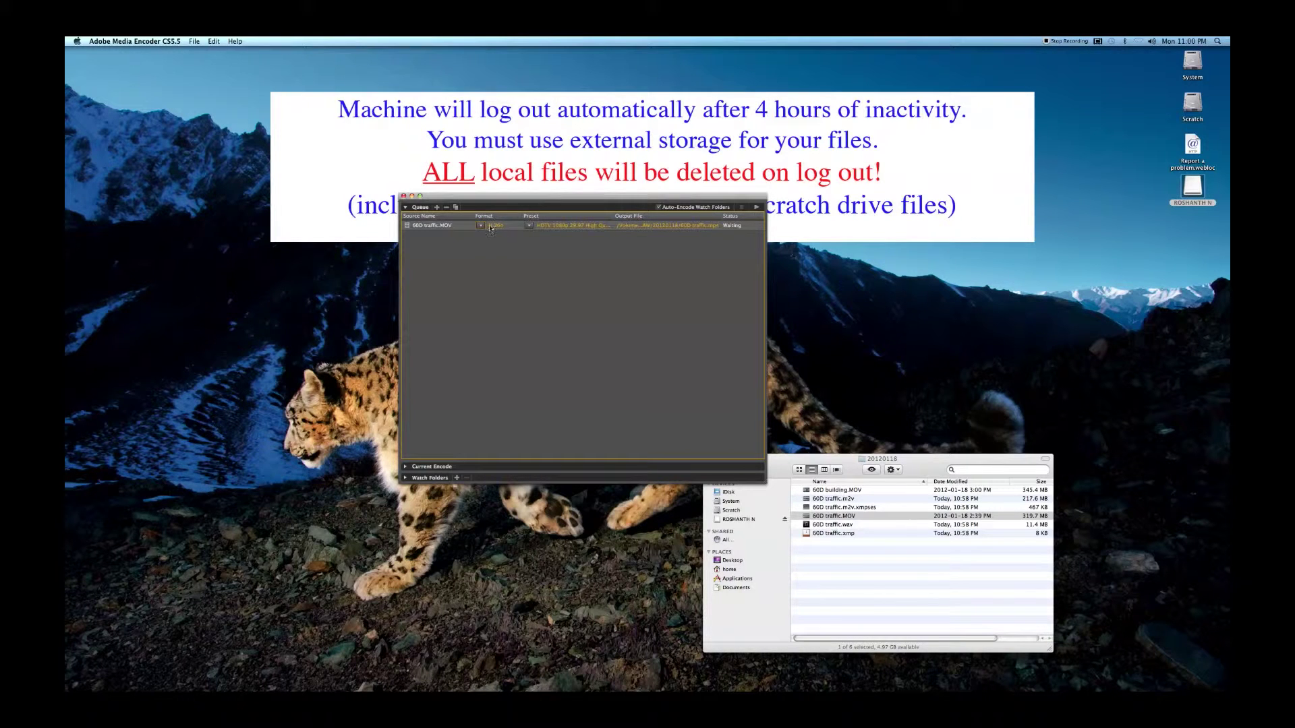
# Open the export settings of the queued 60D traffic.MOV and set the video frame rate to 60 fps
pyautogui.click(562, 227)
pyautogui.click(735, 239)
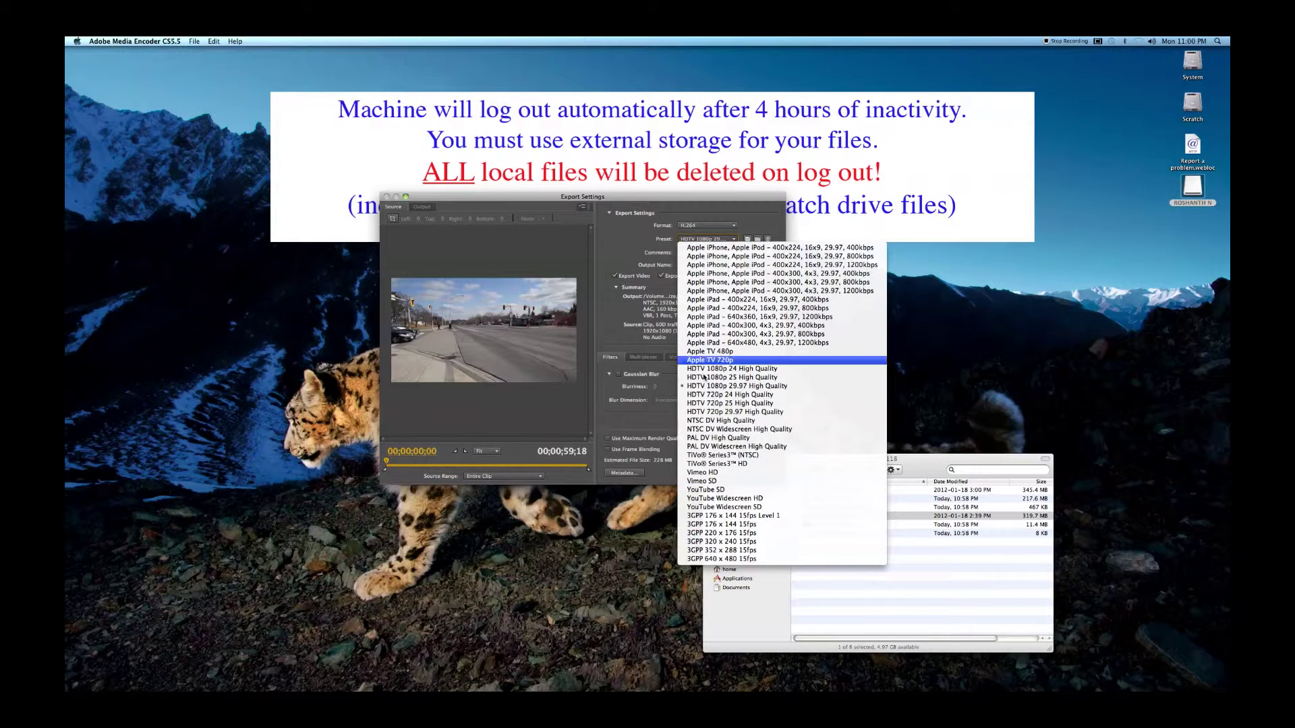
pyautogui.click(620, 252)
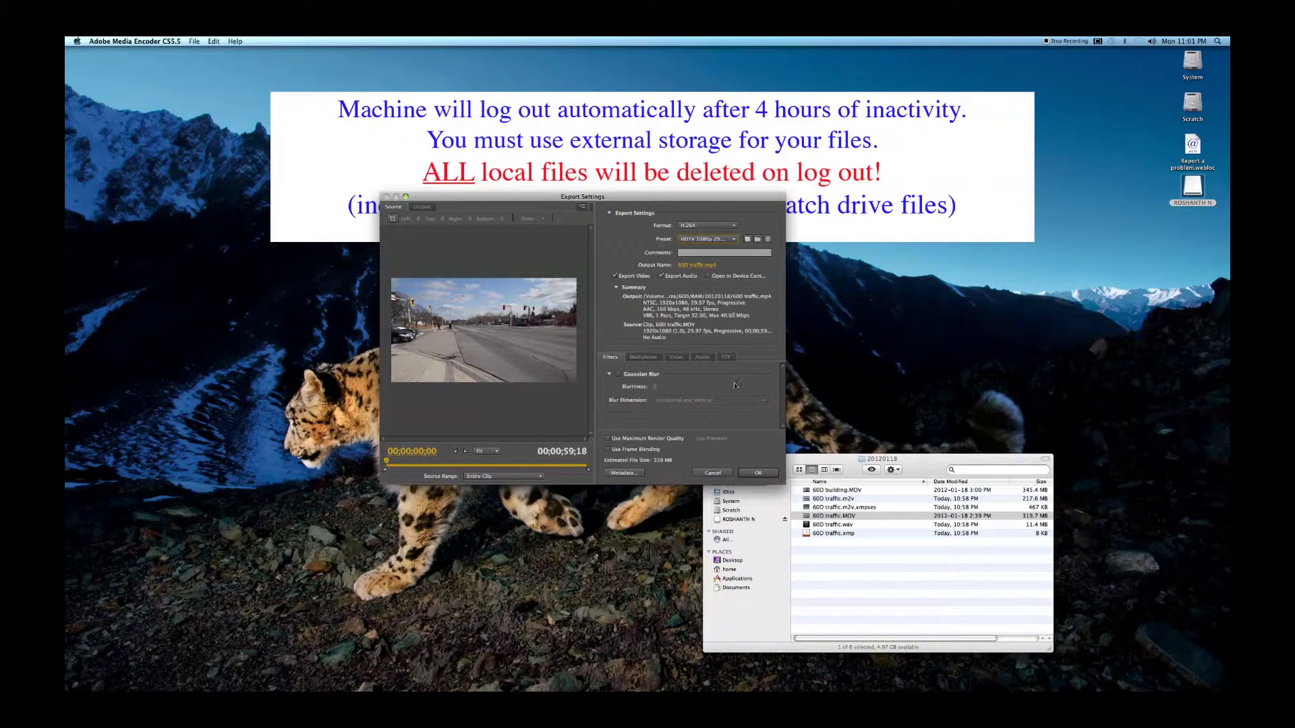
pyautogui.click(676, 357)
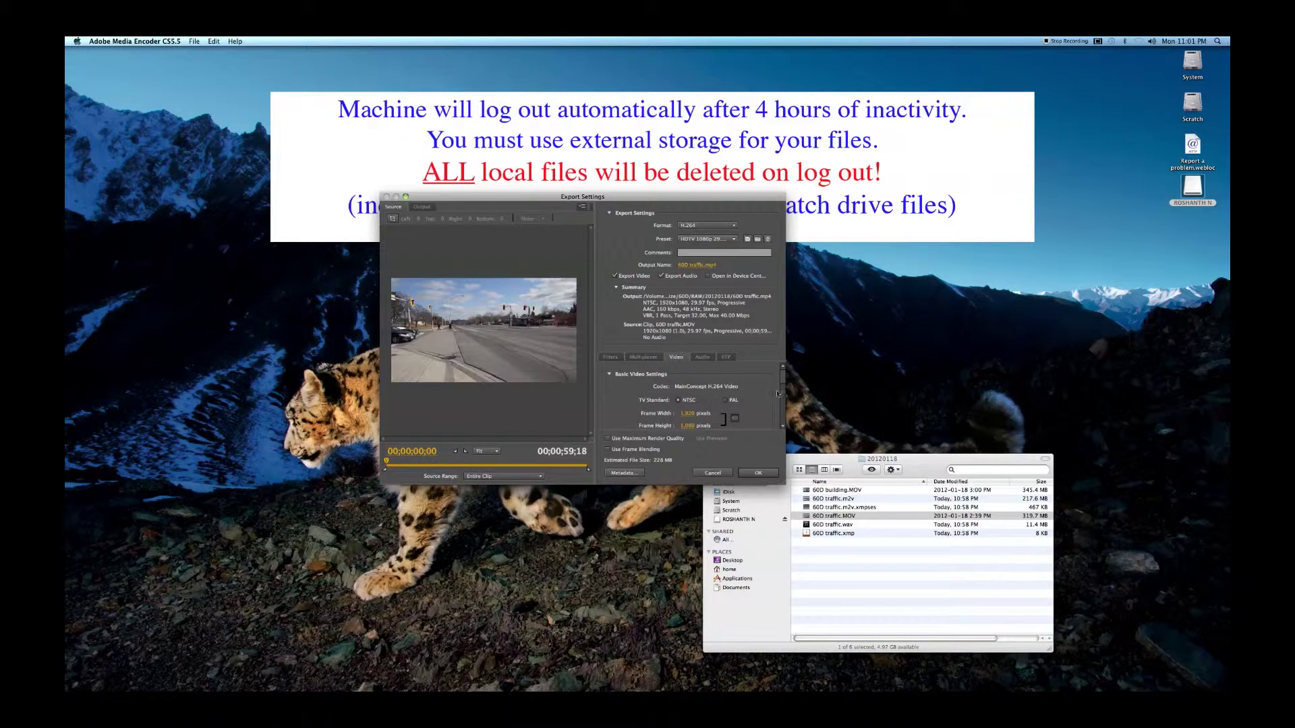
pyautogui.scroll(-3, 778, 394)
pyautogui.click(754, 385)
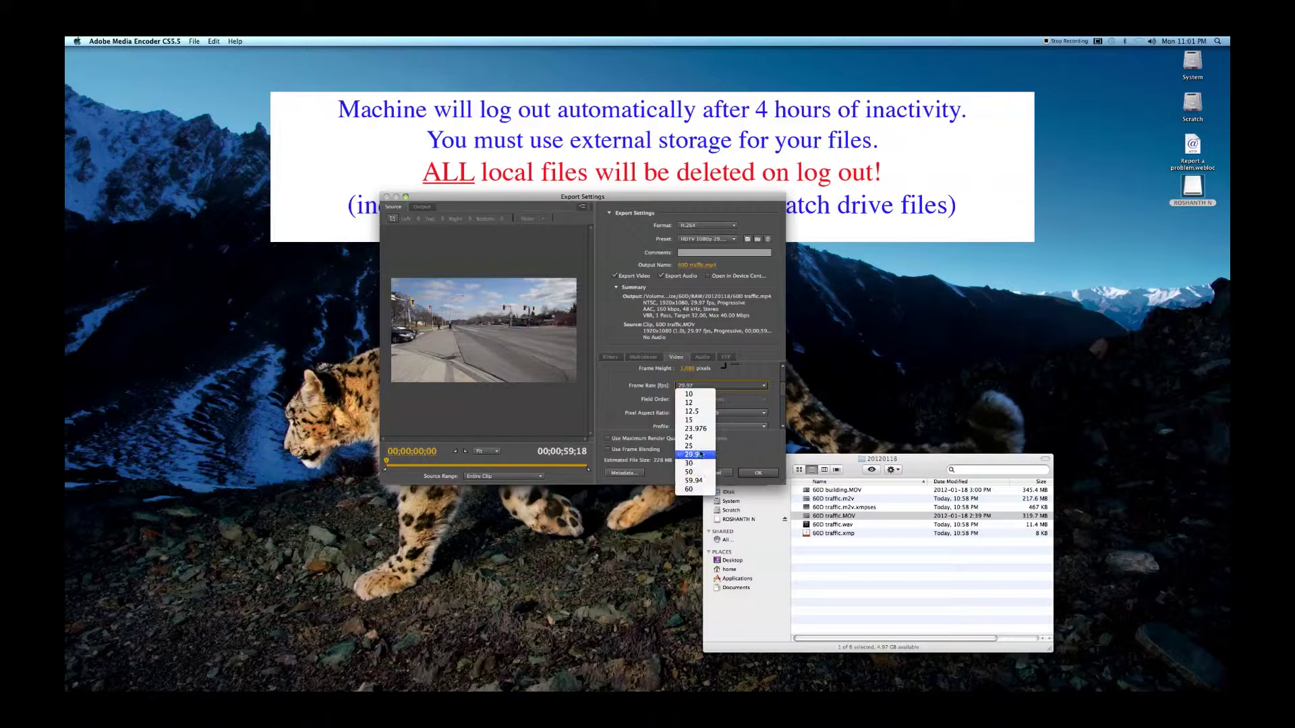
pyautogui.click(697, 490)
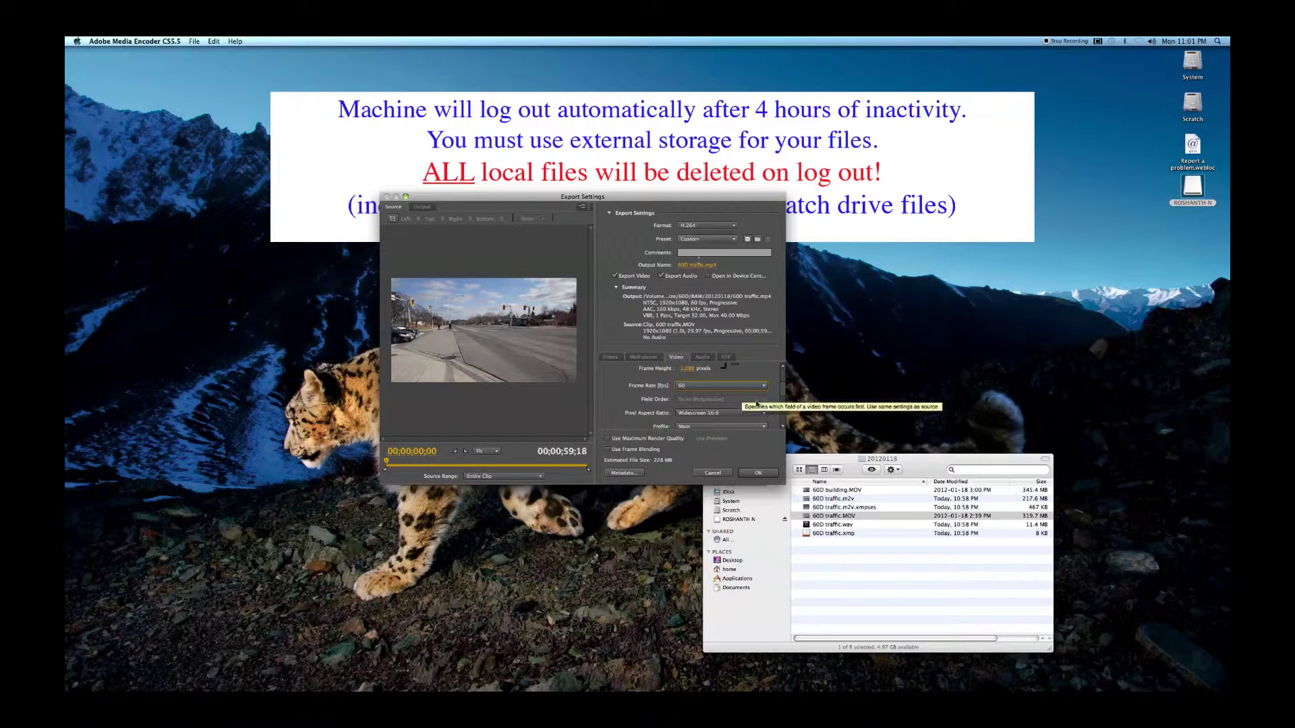
pyautogui.scroll(-3, 776, 387)
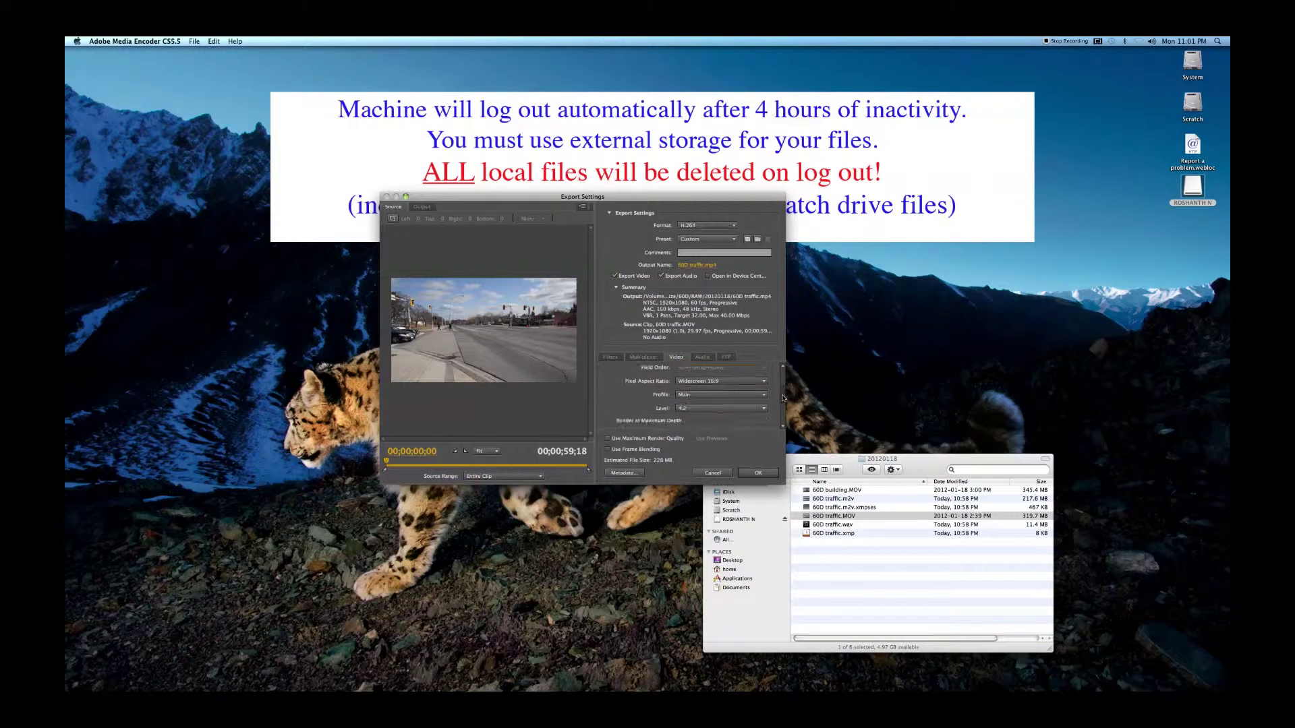
# Reduce the output frame size to 960 x 540 pixels in the basic video settings
pyautogui.scroll(4, 783, 383)
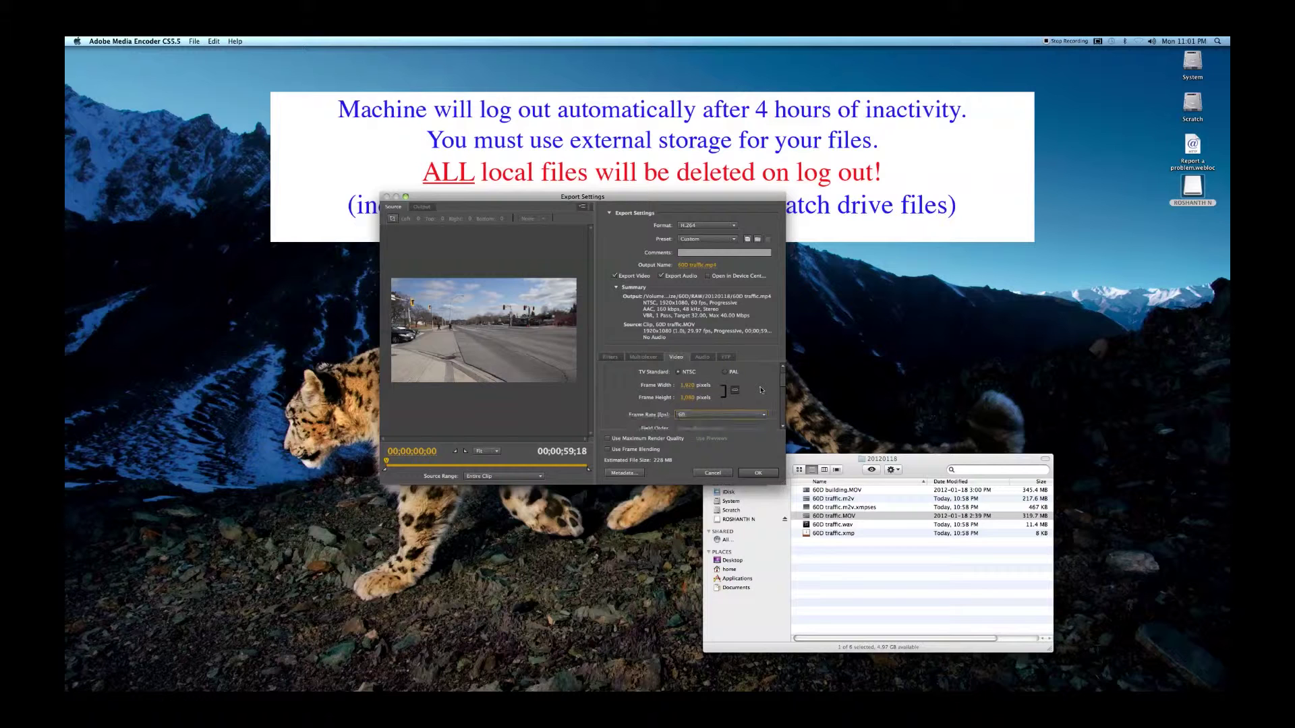
pyautogui.scroll(-1, 760, 389)
pyautogui.click(687, 385)
pyautogui.press('Return')
# Lower the video's target bitrate to about 2.8 Mbps and its maximum bitrate to only a few Mbps
pyautogui.moveTo(783, 381); pyautogui.dragTo(778, 412)
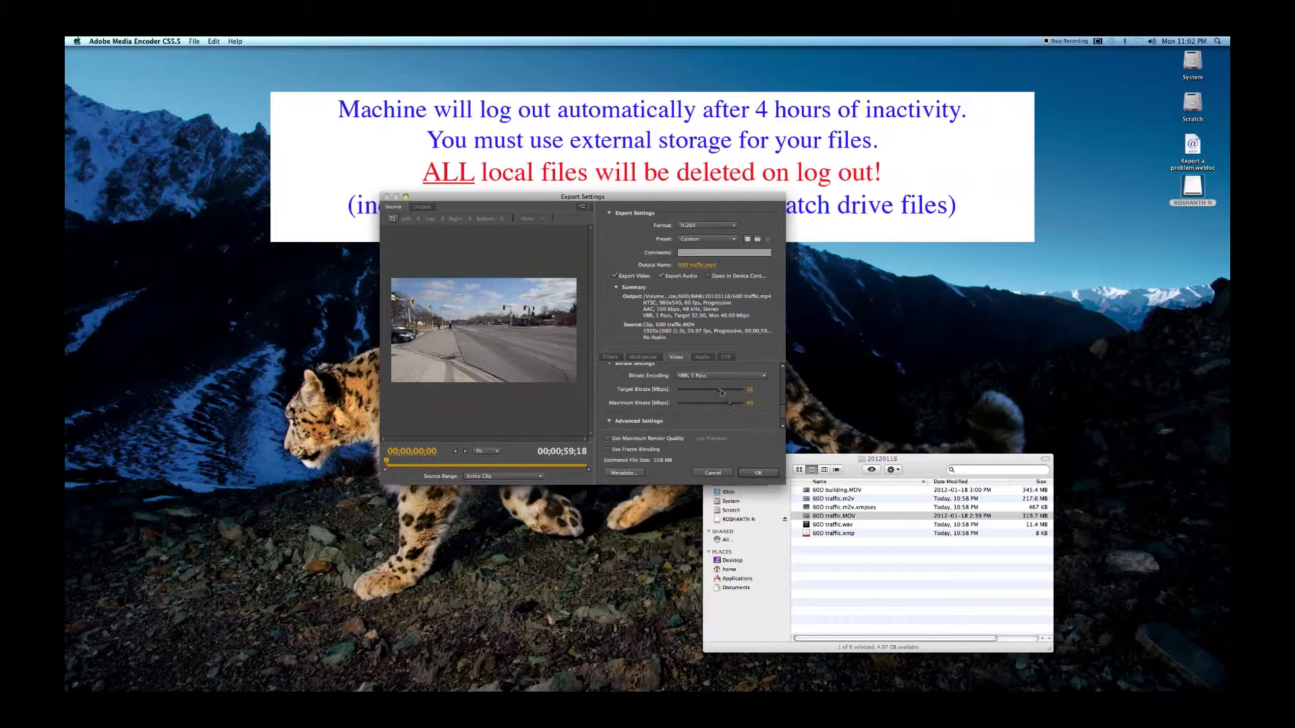
pyautogui.moveTo(720, 391); pyautogui.dragTo(681, 392)
pyautogui.moveTo(731, 405); pyautogui.dragTo(678, 405)
pyautogui.moveTo(780, 413); pyautogui.dragTo(782, 380)
# Review the audio, video and FTP export settings, including the server and login fields
pyautogui.click(702, 357)
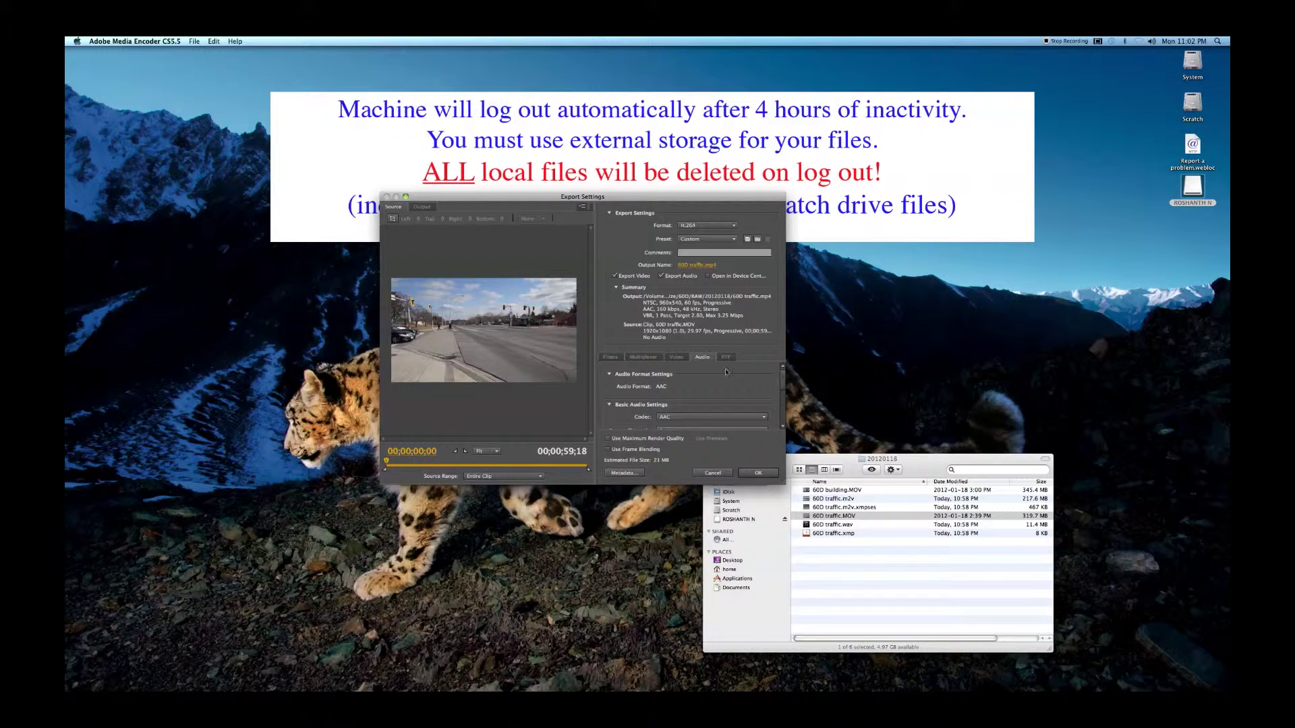
pyautogui.click(675, 357)
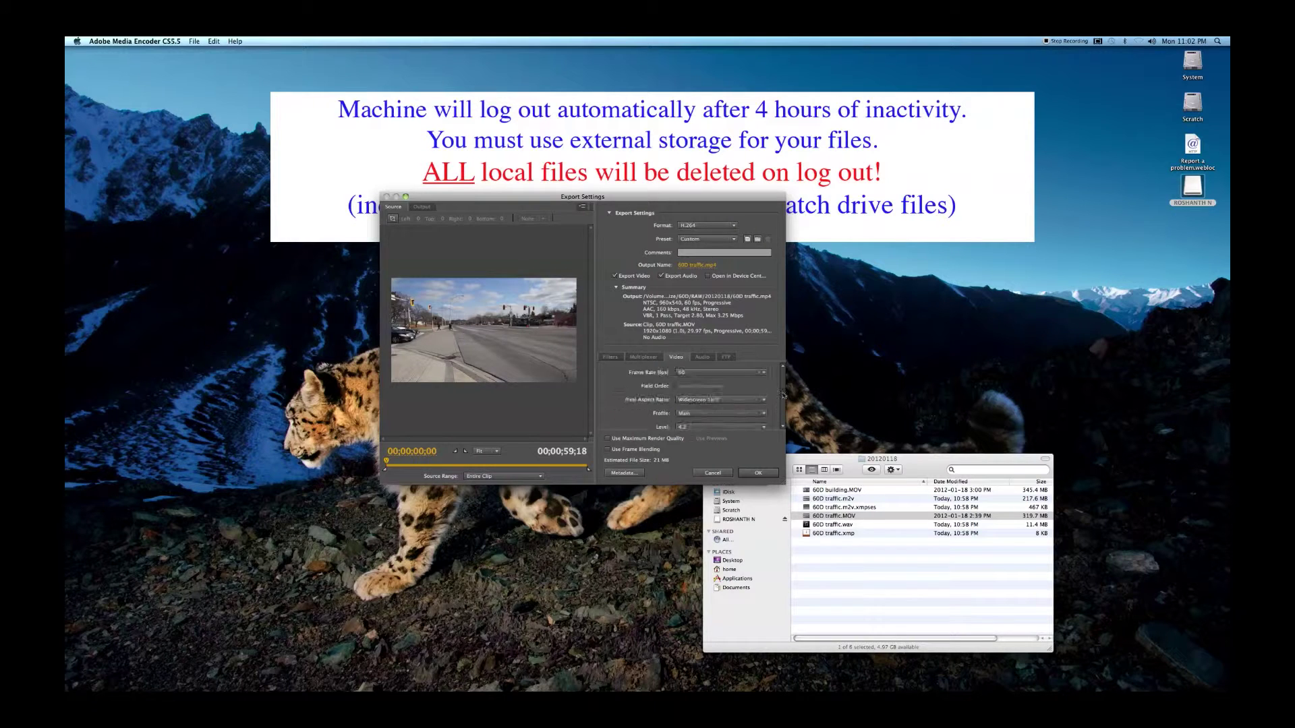
pyautogui.click(724, 357)
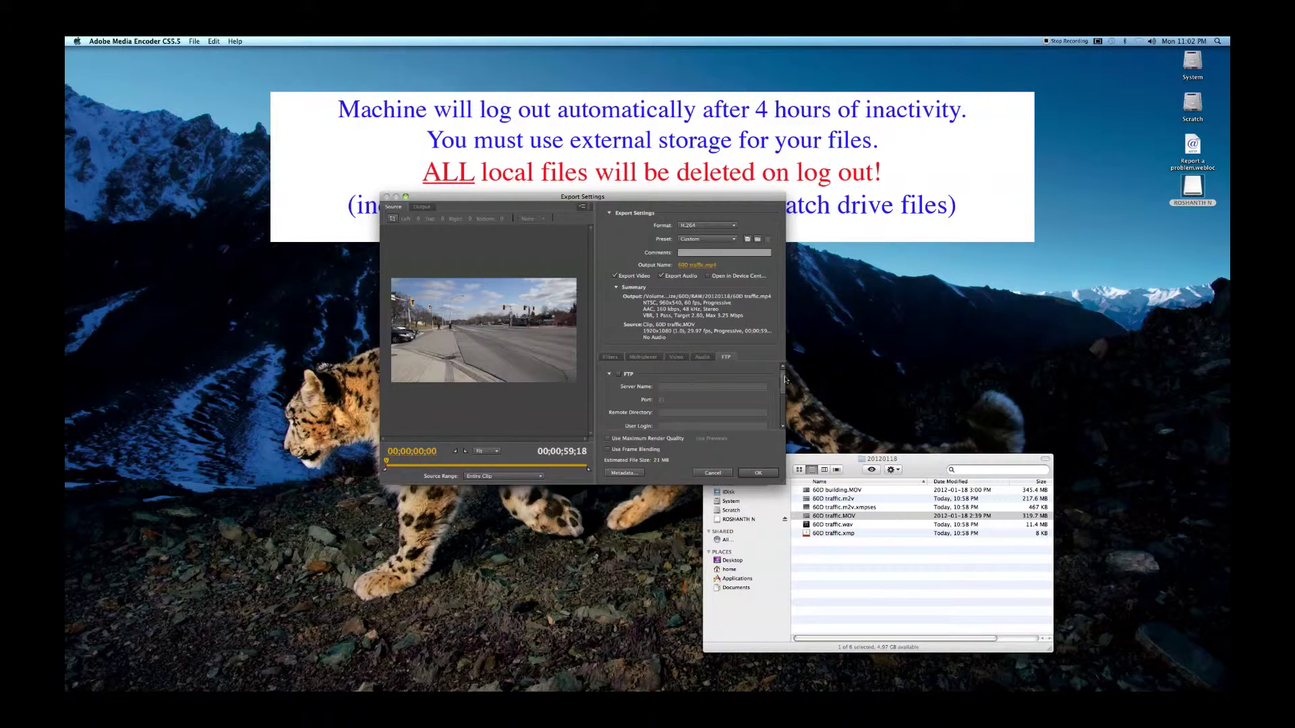
pyautogui.scroll(-1, 782, 381)
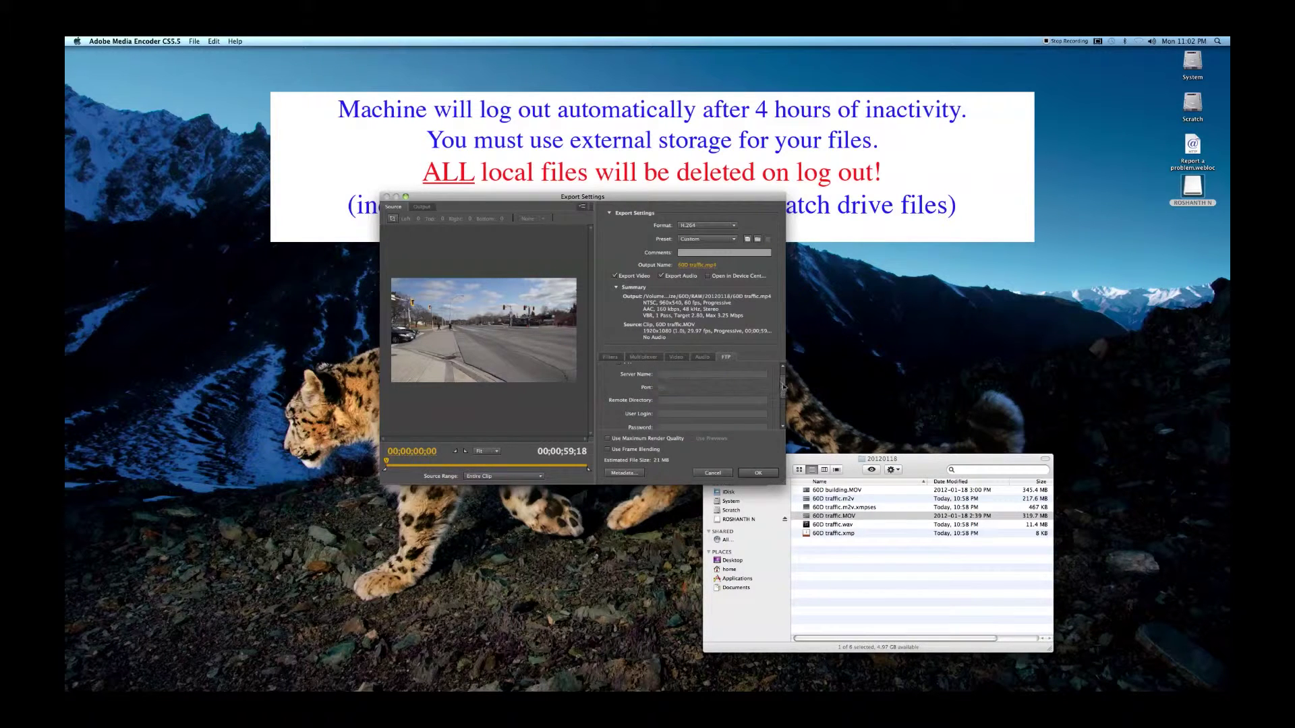
pyautogui.scroll(-2, 782, 396)
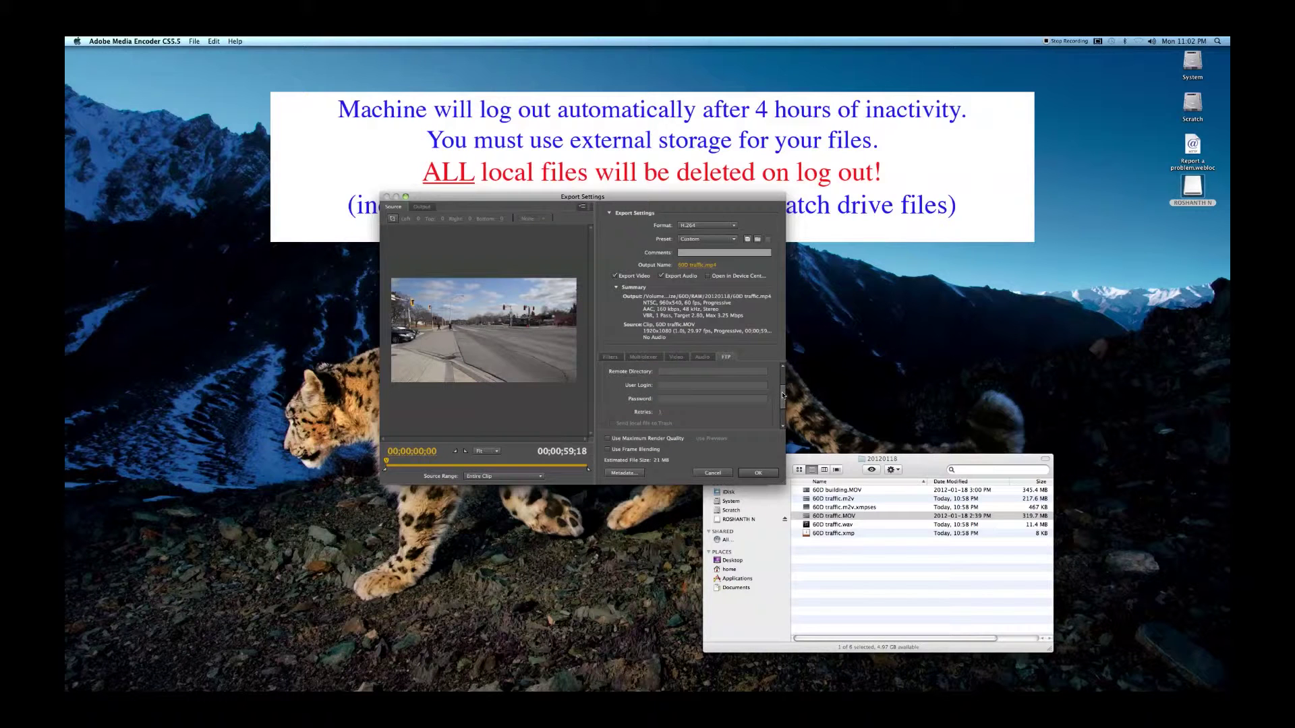
pyautogui.scroll(3, 781, 394)
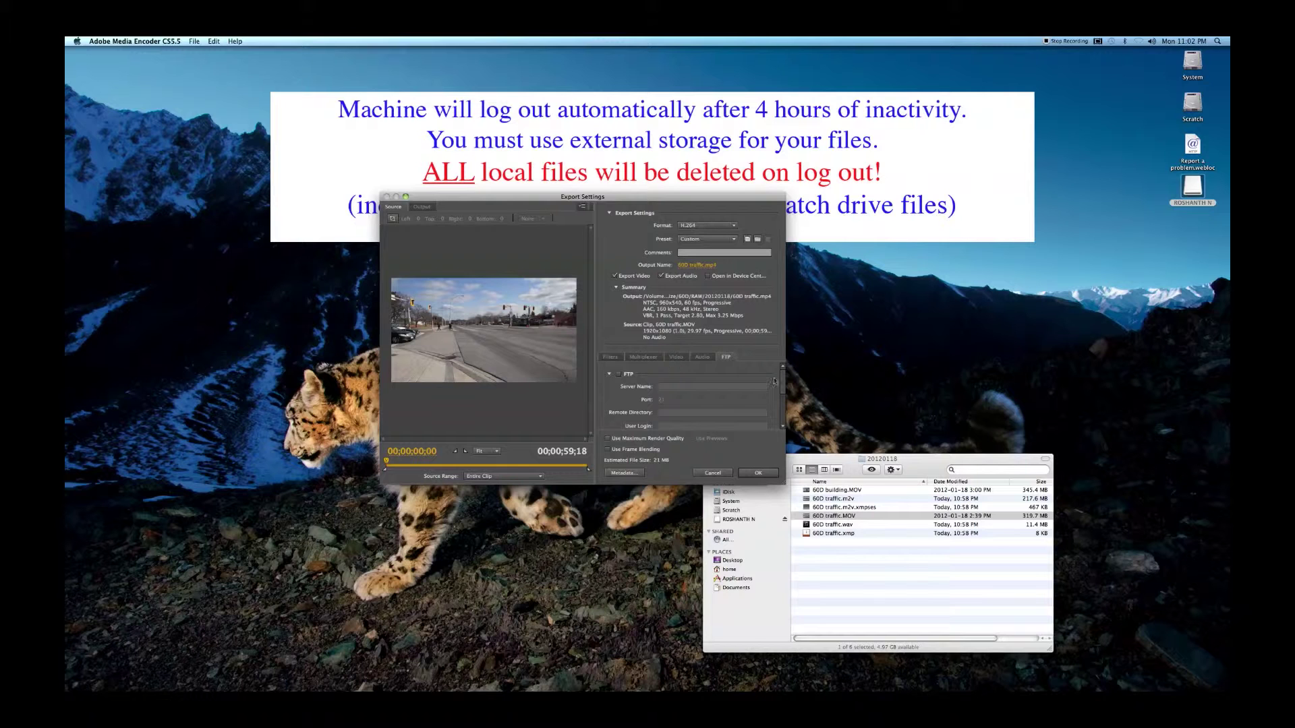
pyautogui.scroll(-2, 783, 391)
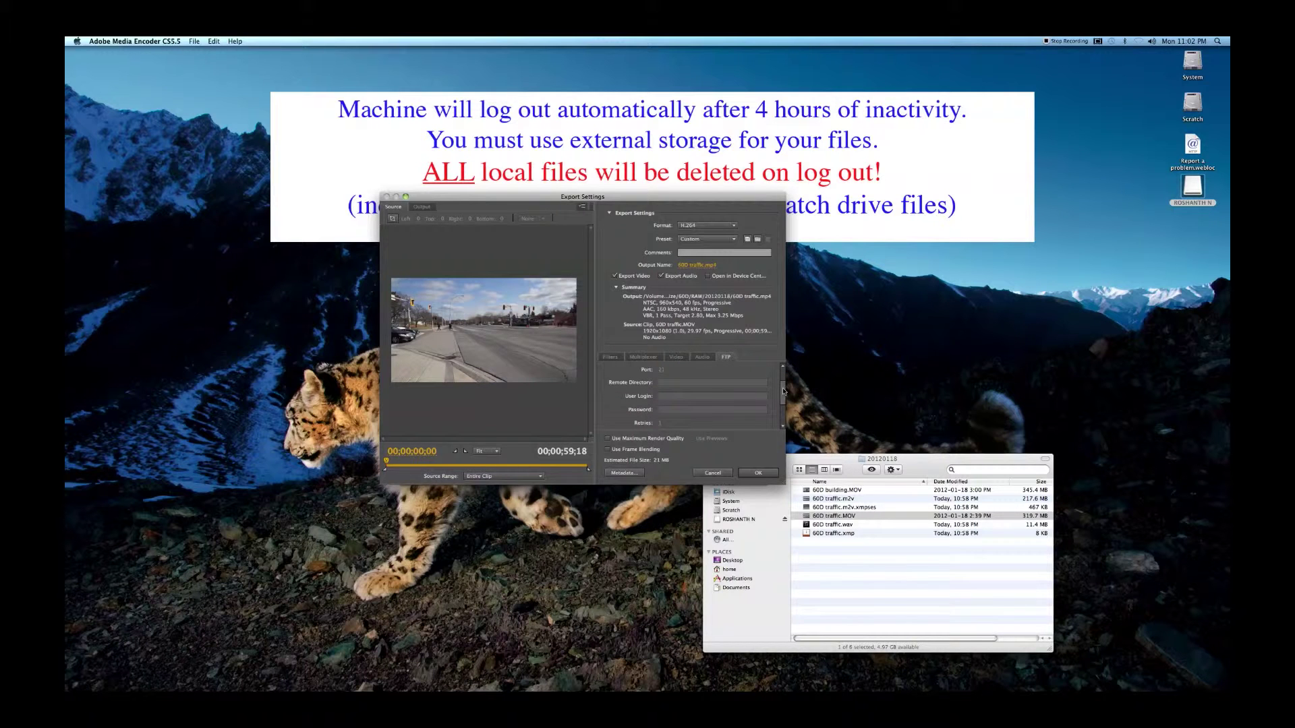
pyautogui.scroll(2, 784, 391)
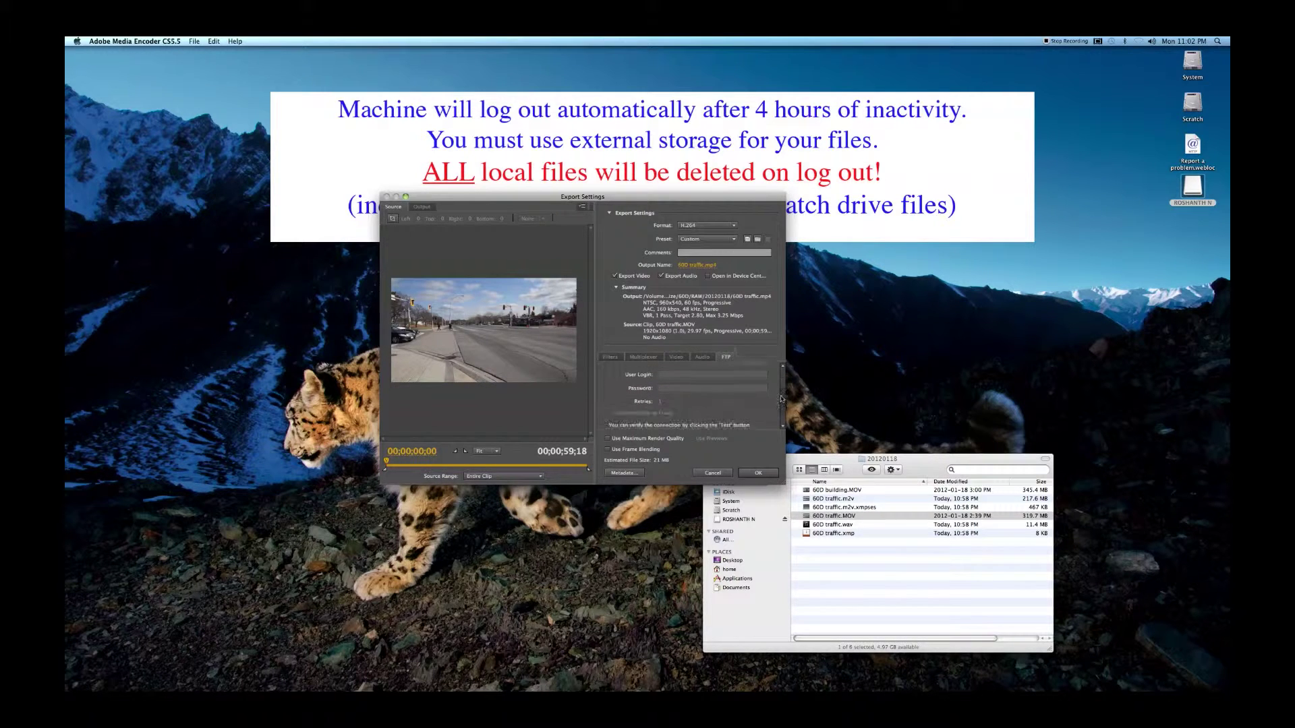
pyautogui.click(673, 357)
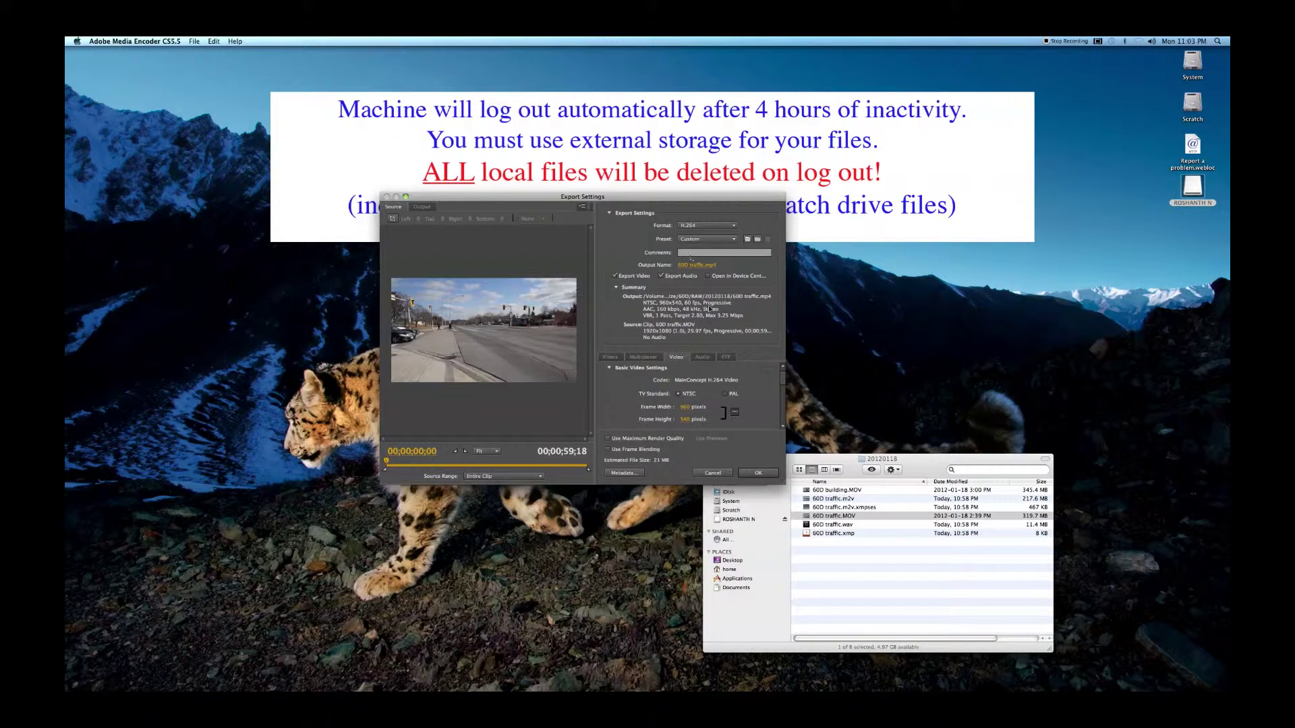
# Save the customized settings as a preset named Super Small Web Video and accept the export settings
pyautogui.click(747, 240)
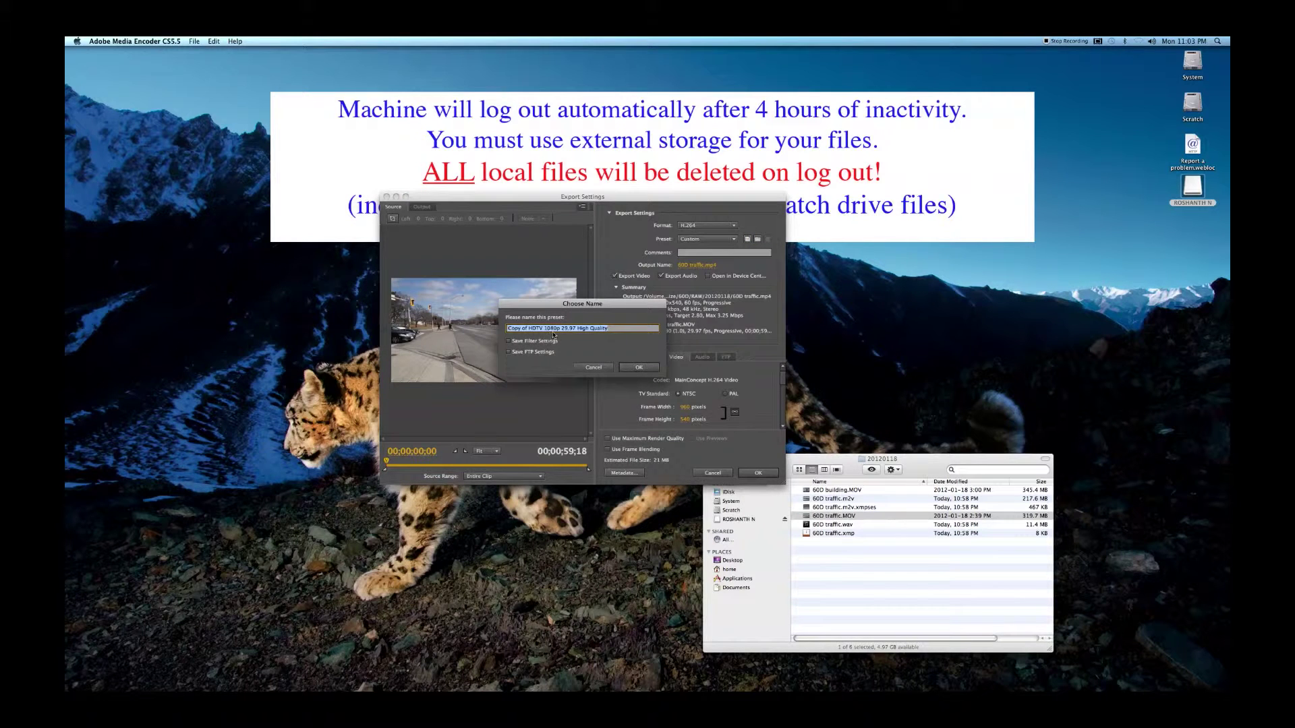
pyautogui.write('Super Smoll WeirVideo')
pyautogui.click(632, 369)
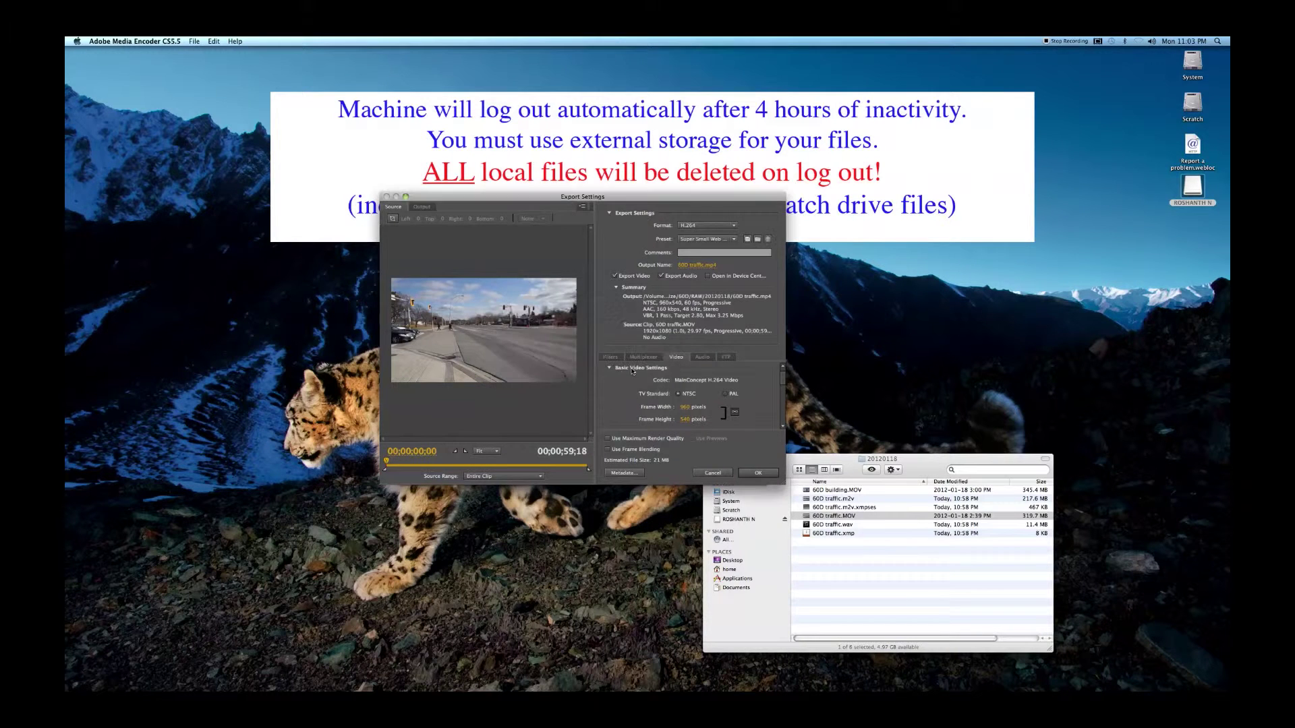
pyautogui.click(758, 472)
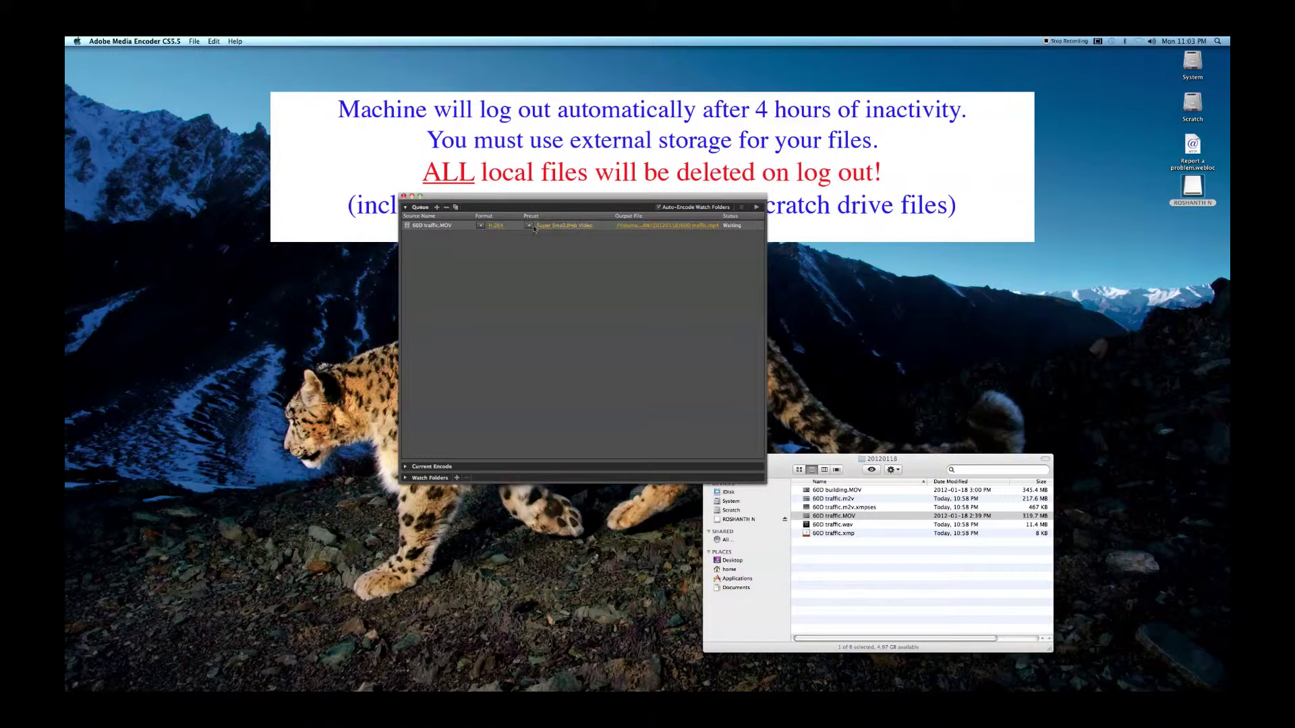
# Check the queued clip's list of H.264 presets for the saved Super Small Web Video preset
pyautogui.click(565, 227)
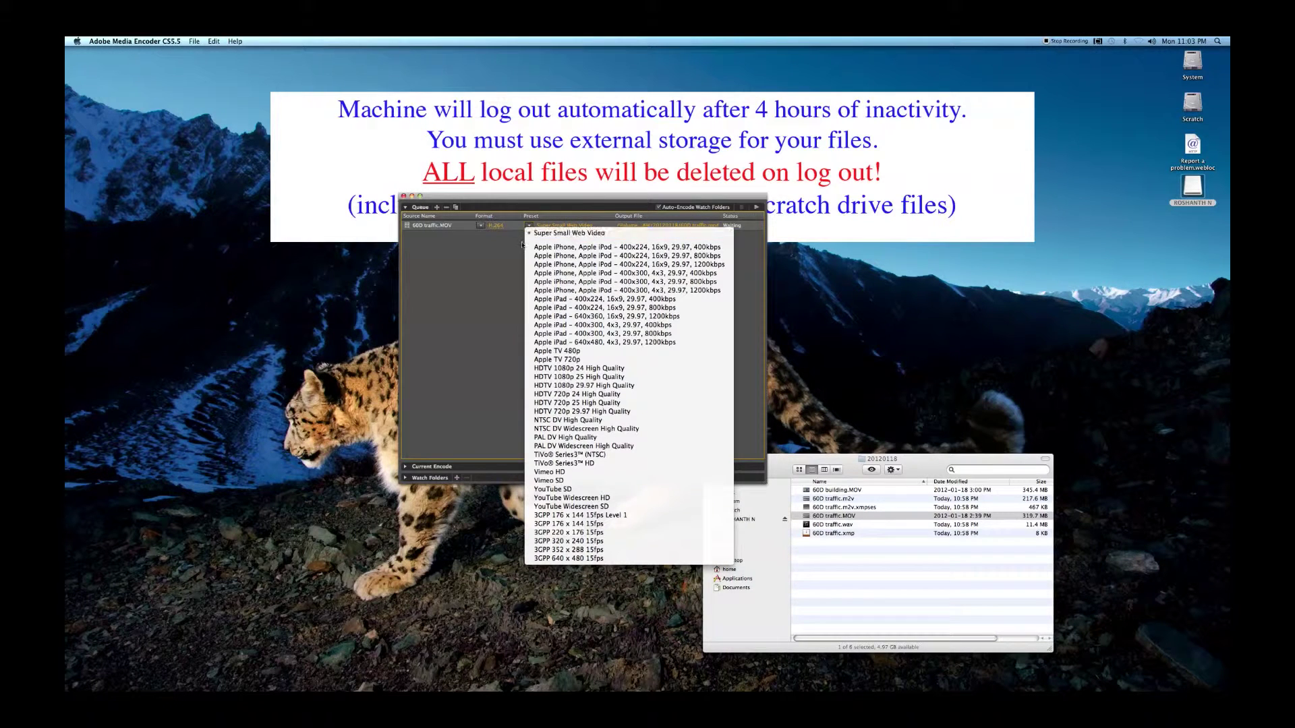
pyautogui.click(490, 241)
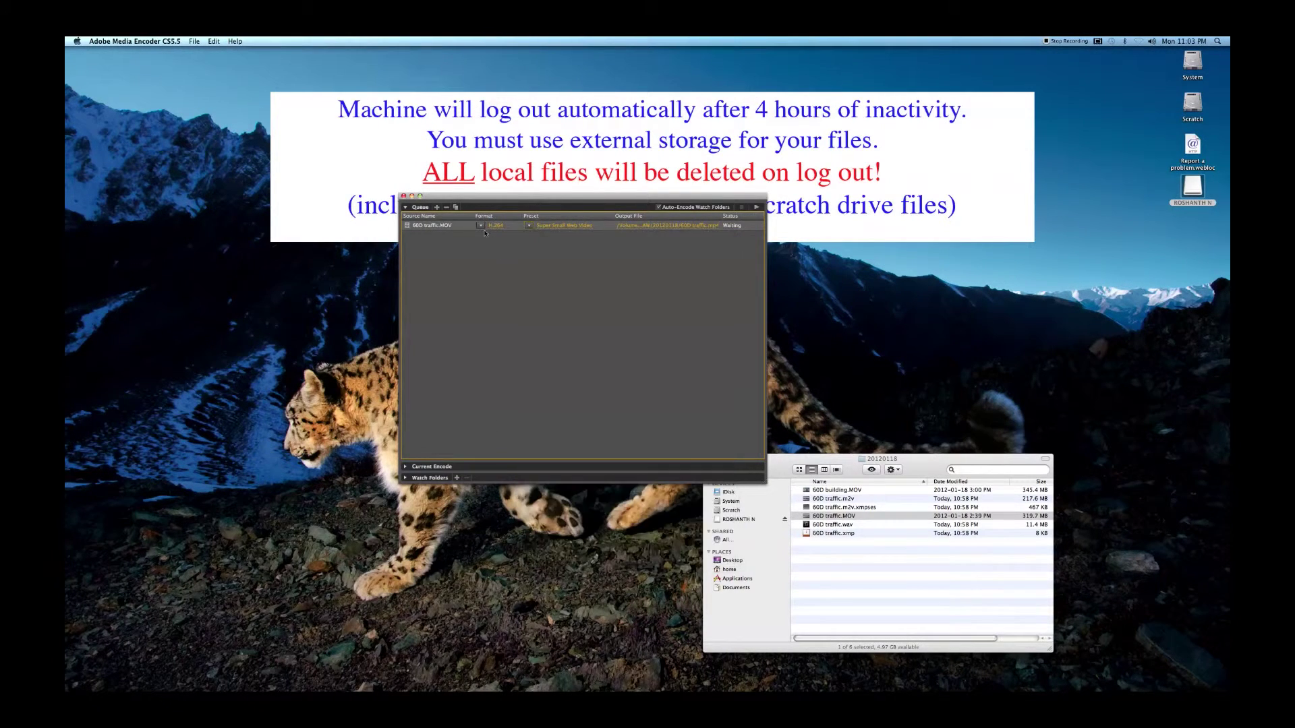
pyautogui.click(532, 227)
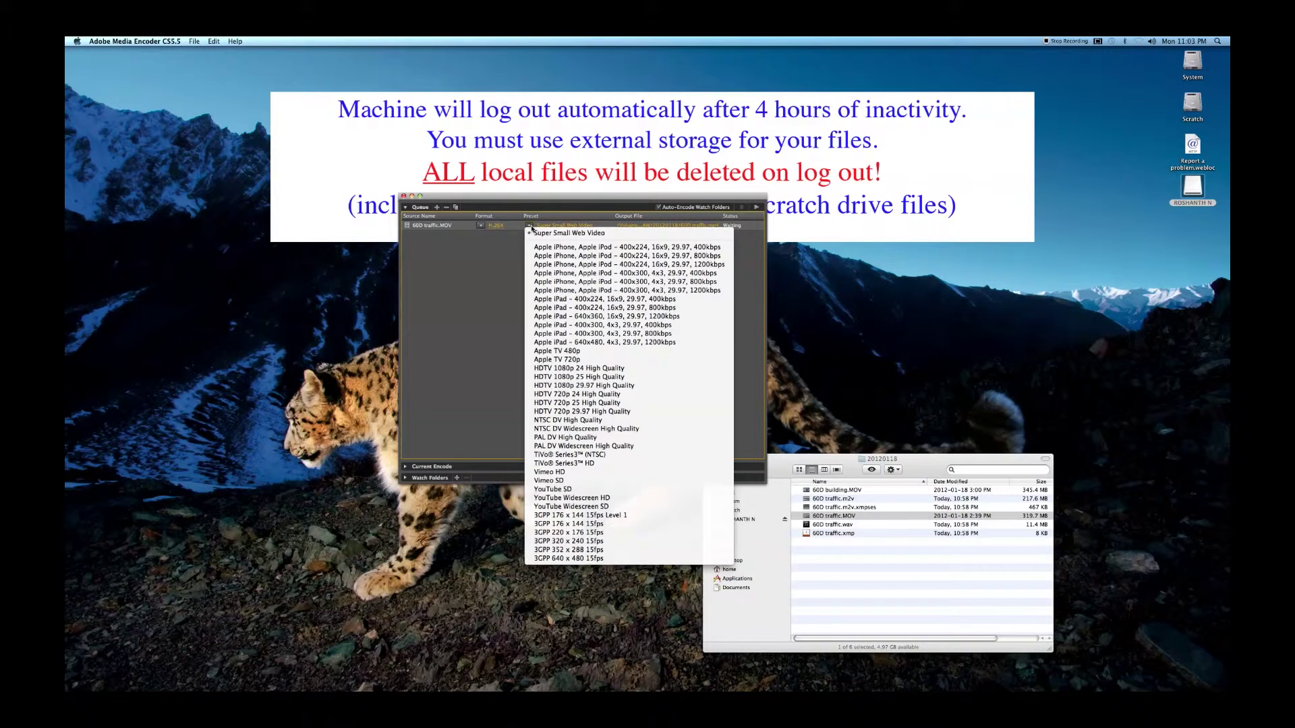
# Apply the Super Small Web Video preset to the queued 60D traffic.MOV and start encoding the queue
pyautogui.click(553, 233)
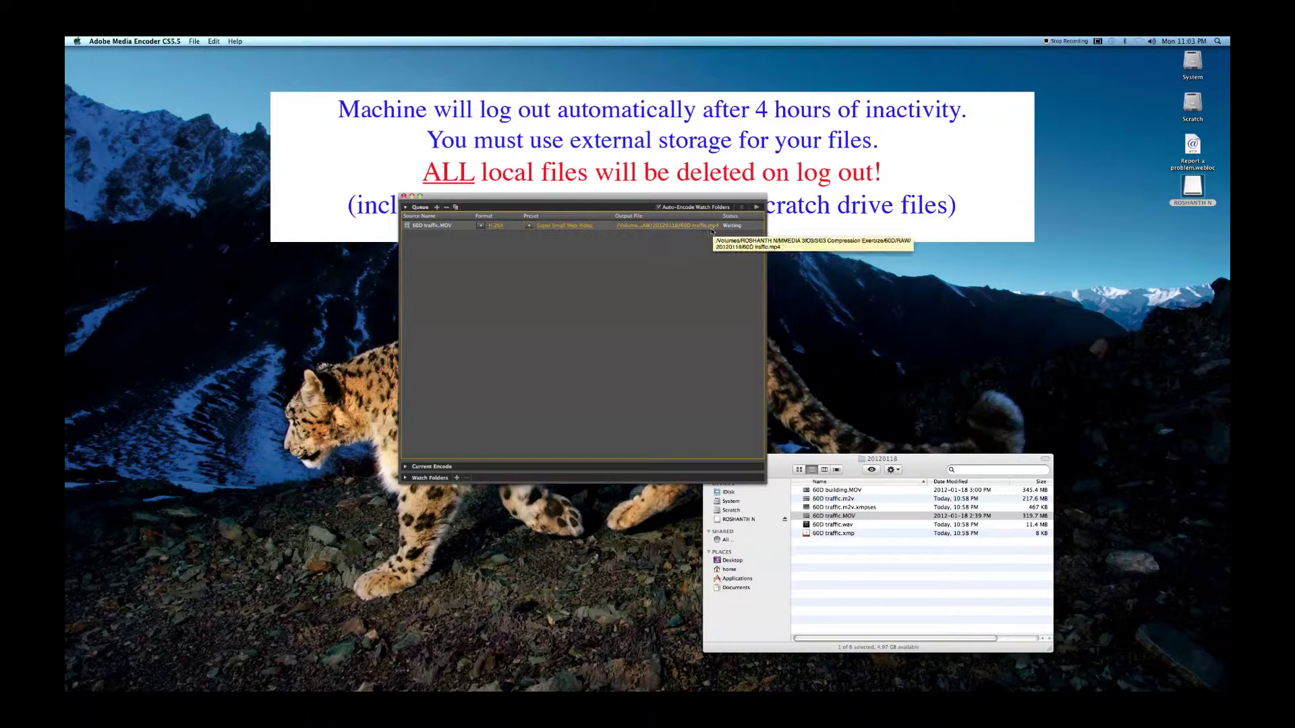
pyautogui.click(756, 209)
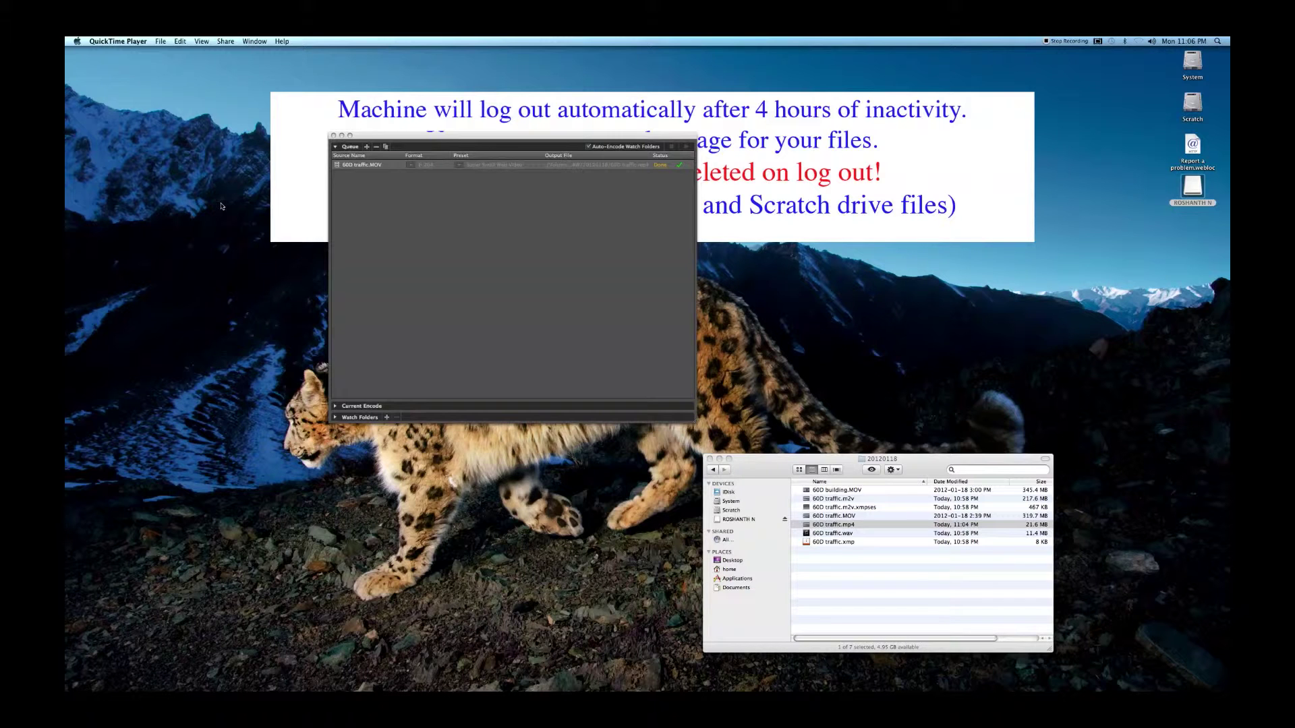
# Switch to Finder and compare the file sizes of the original 60D traffic.MOV and the encoded 60D traffic.mp4
pyautogui.click(760, 462)
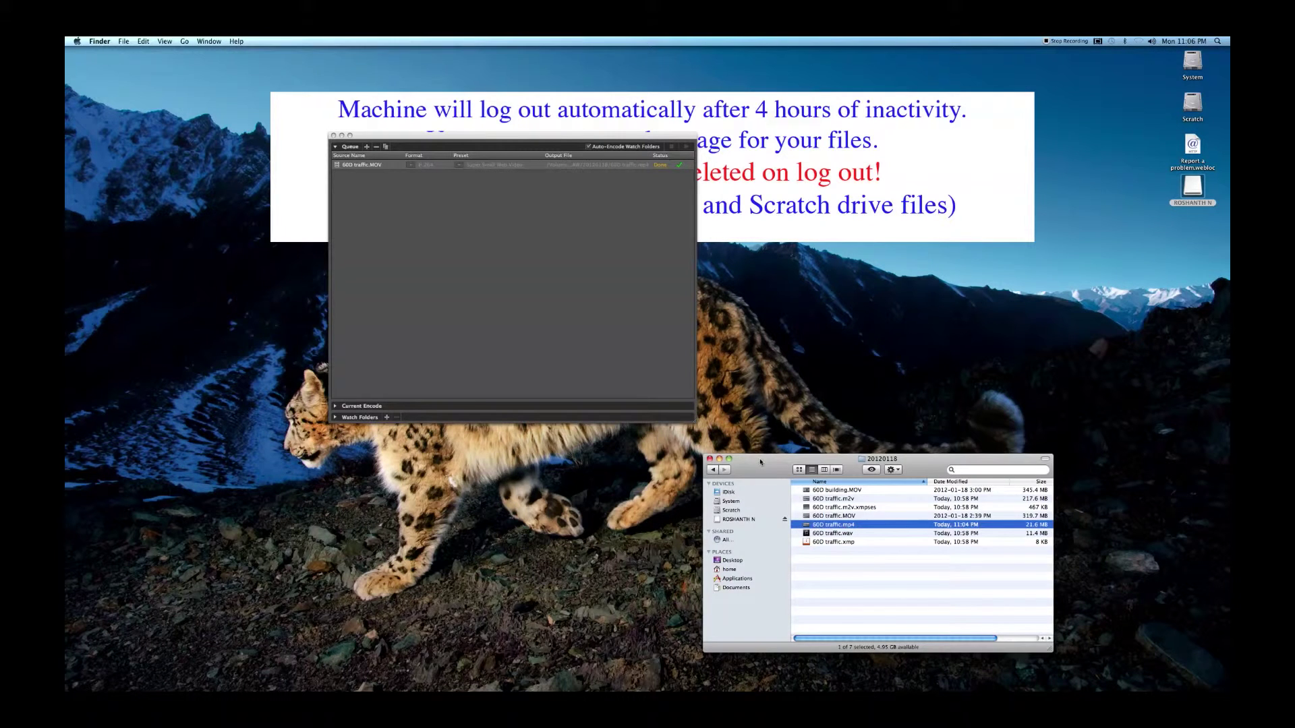
pyautogui.click(845, 516)
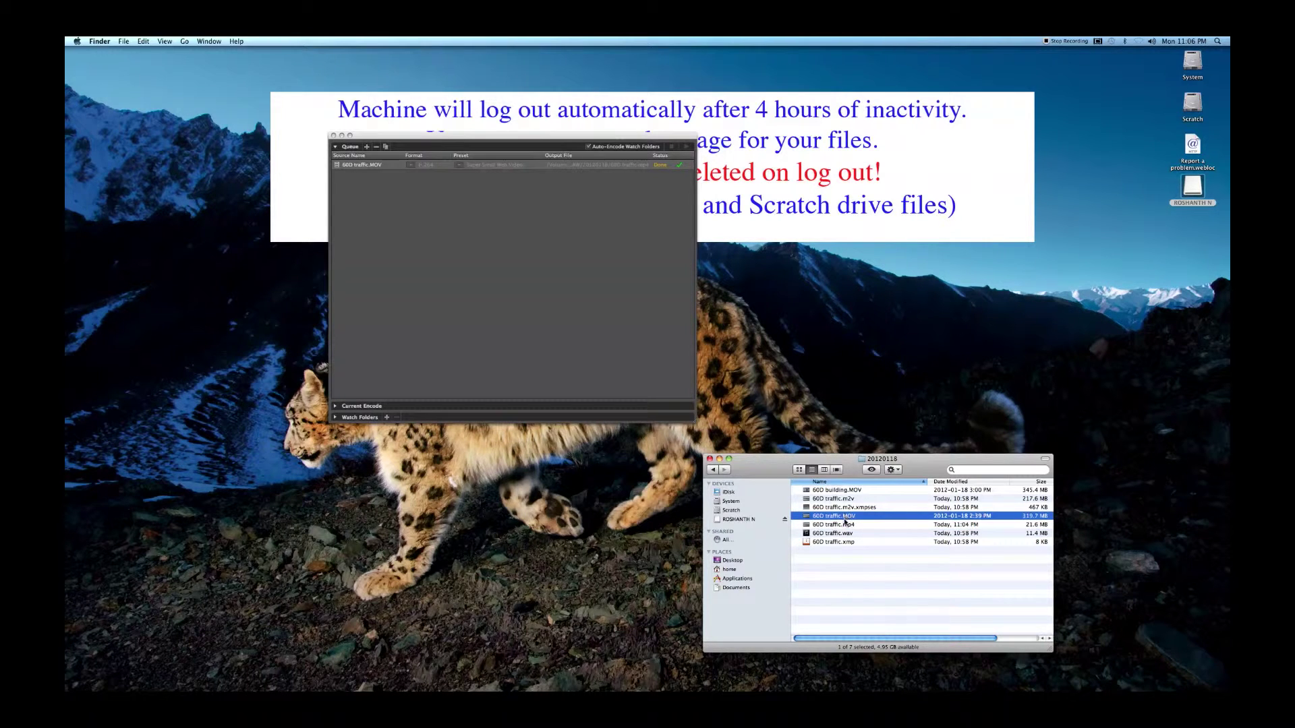
pyautogui.moveTo(910, 459); pyautogui.dragTo(814, 443)
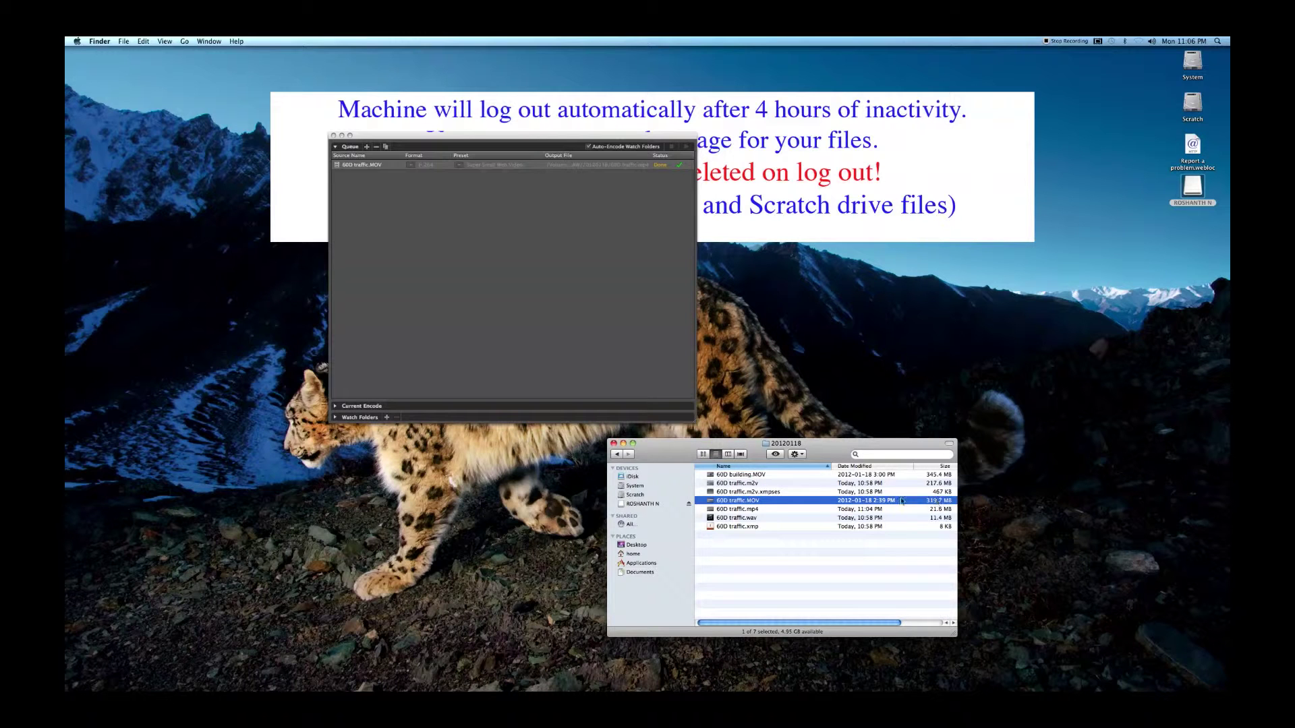
pyautogui.click(877, 510)
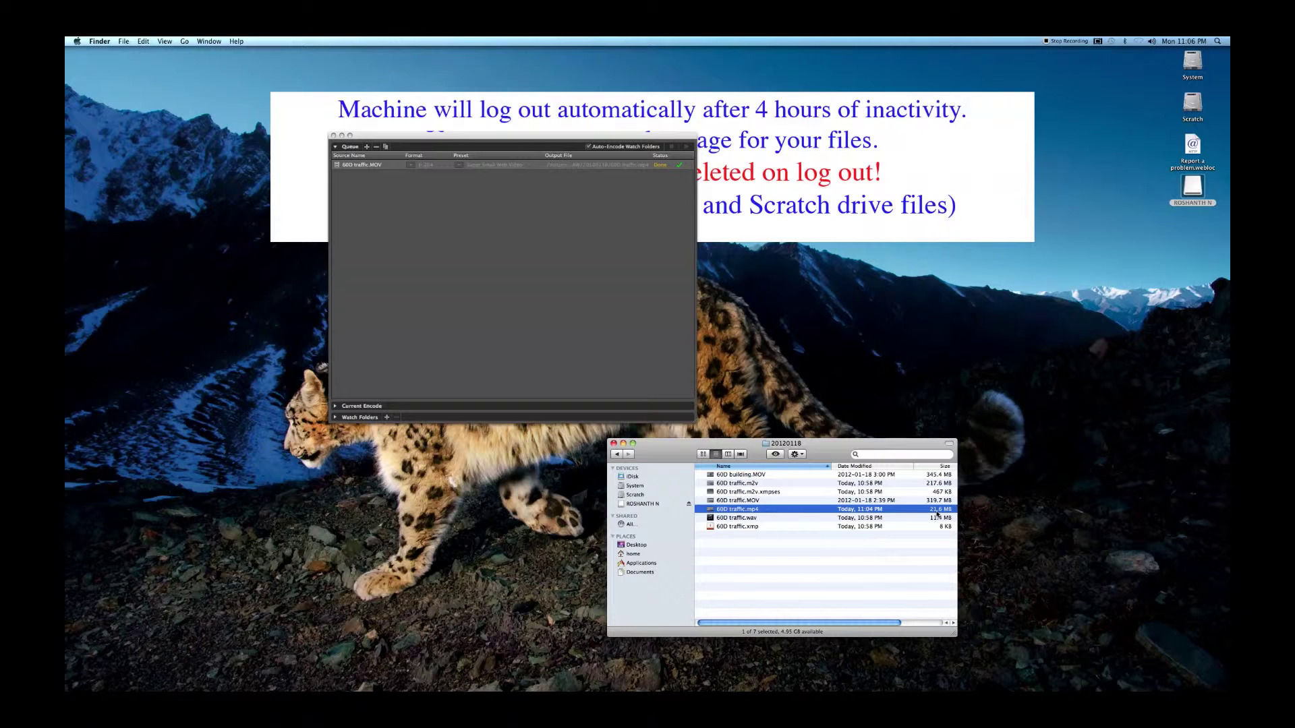
# Open 60D traffic.MOV in QuickTime Player at about half its initial window size, and place 60D traffic.mp4 beside it
pyautogui.doubleClick(742, 501)
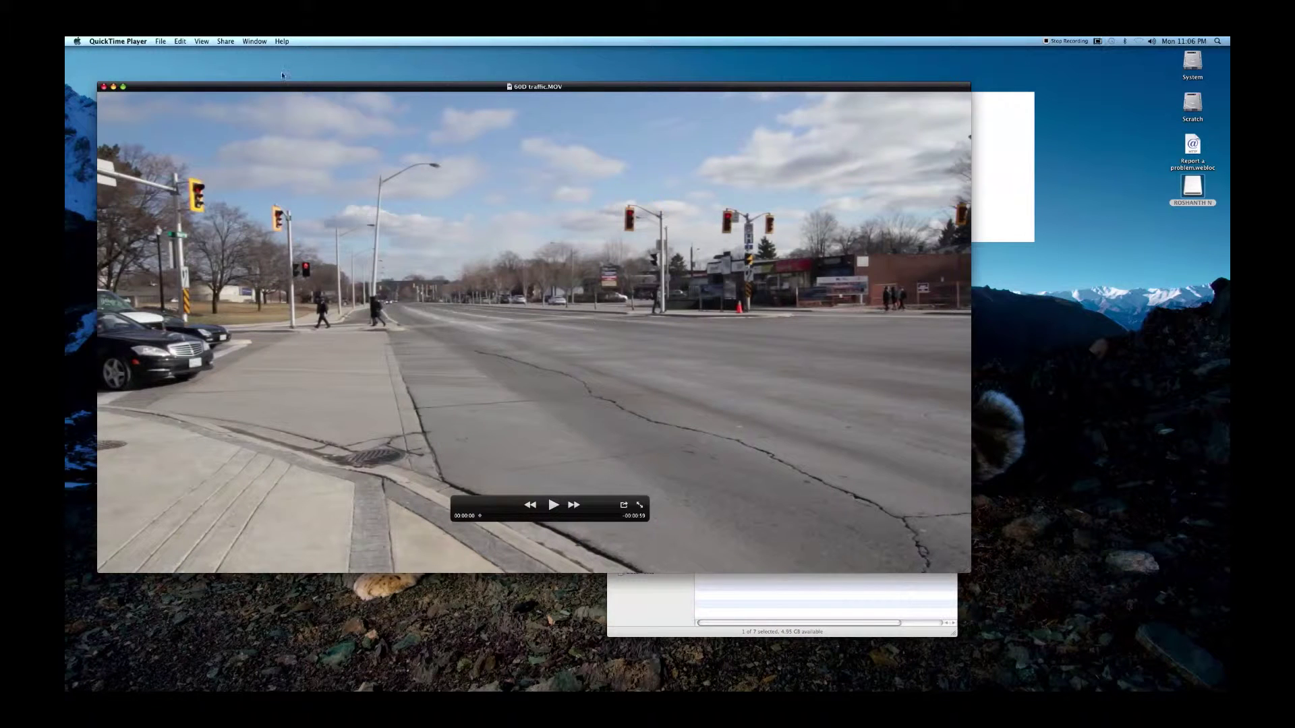
pyautogui.moveTo(193, 83); pyautogui.dragTo(166, 52)
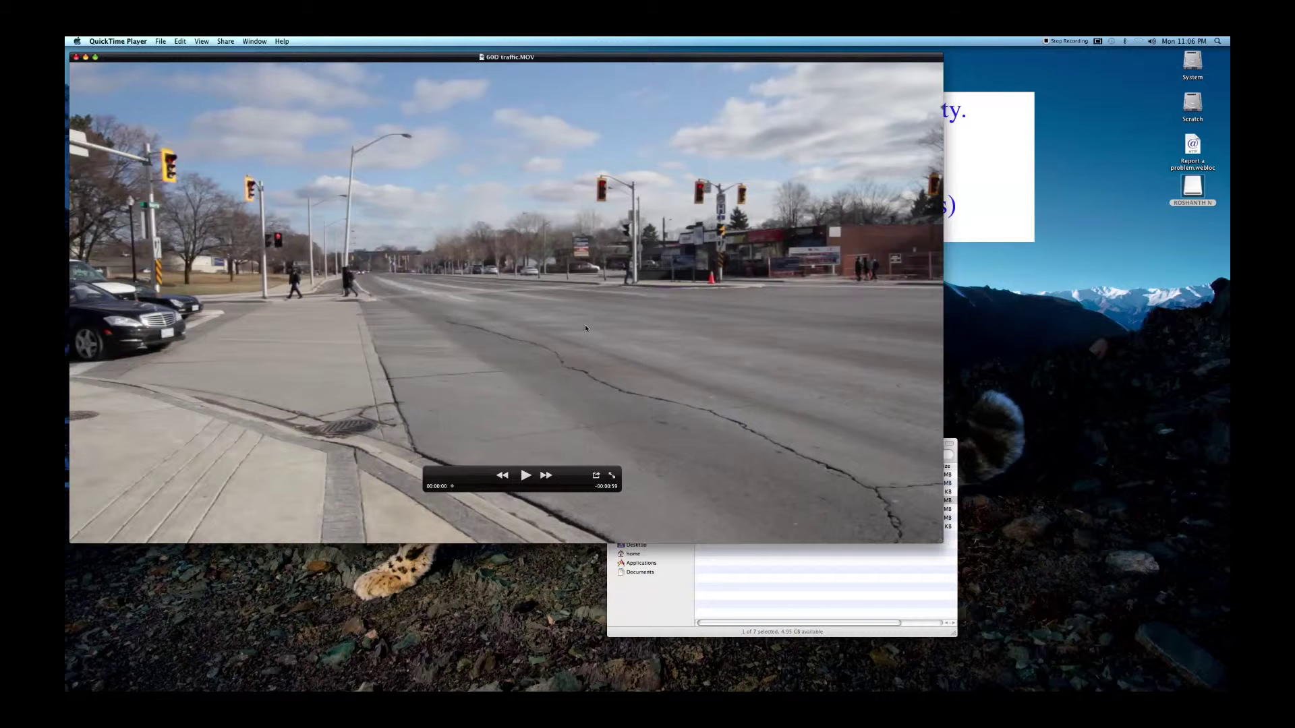
pyautogui.click(201, 41)
pyautogui.click(223, 107)
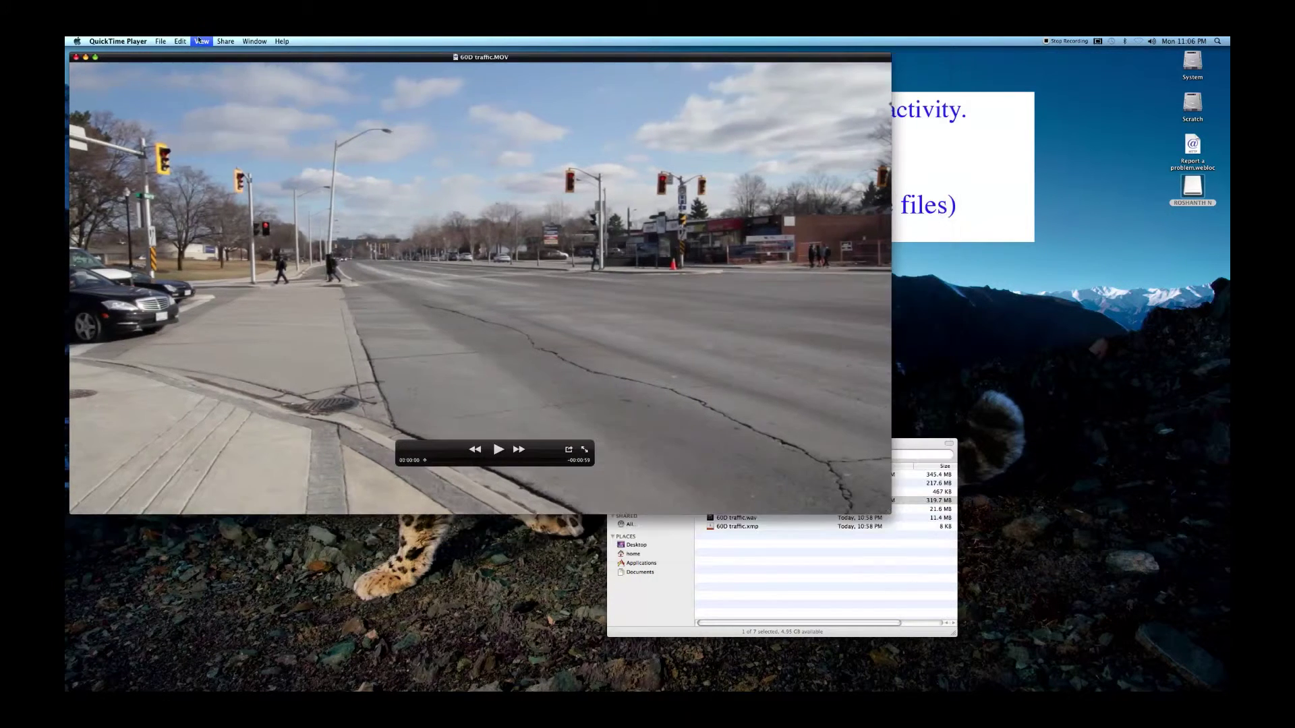
pyautogui.click(201, 41)
pyautogui.click(223, 108)
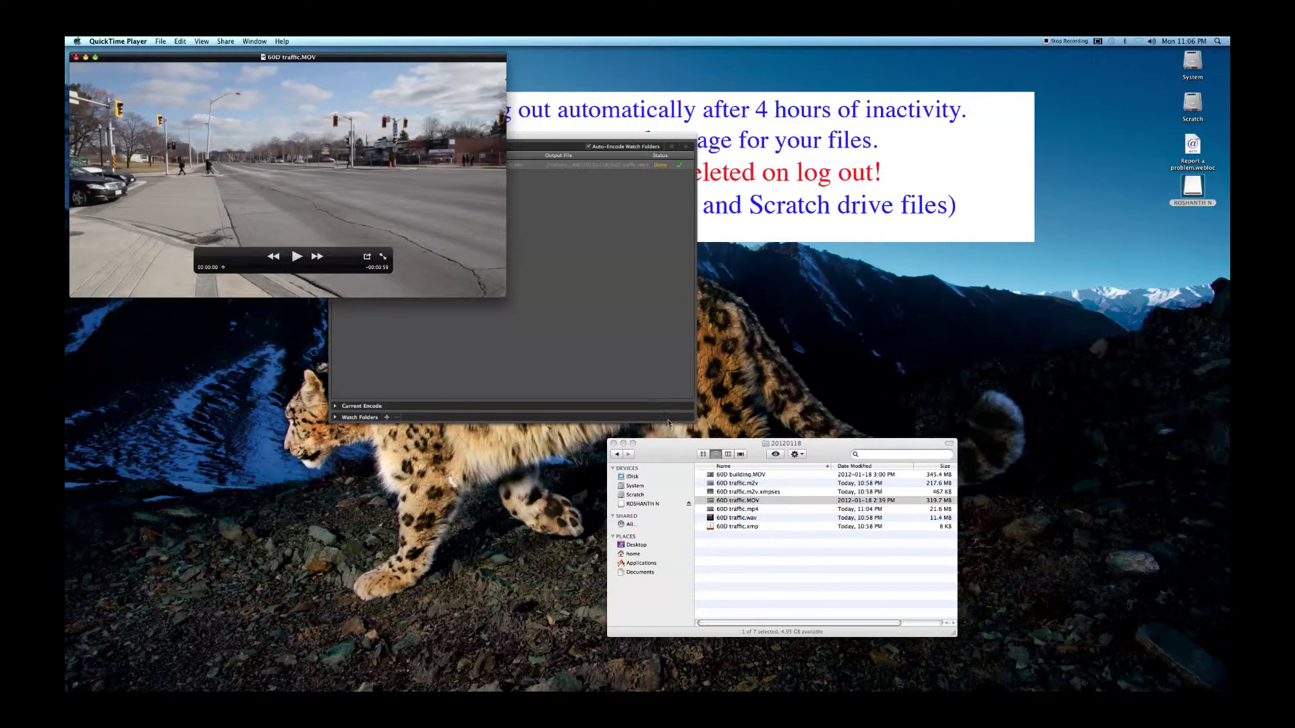
pyautogui.doubleClick(738, 510)
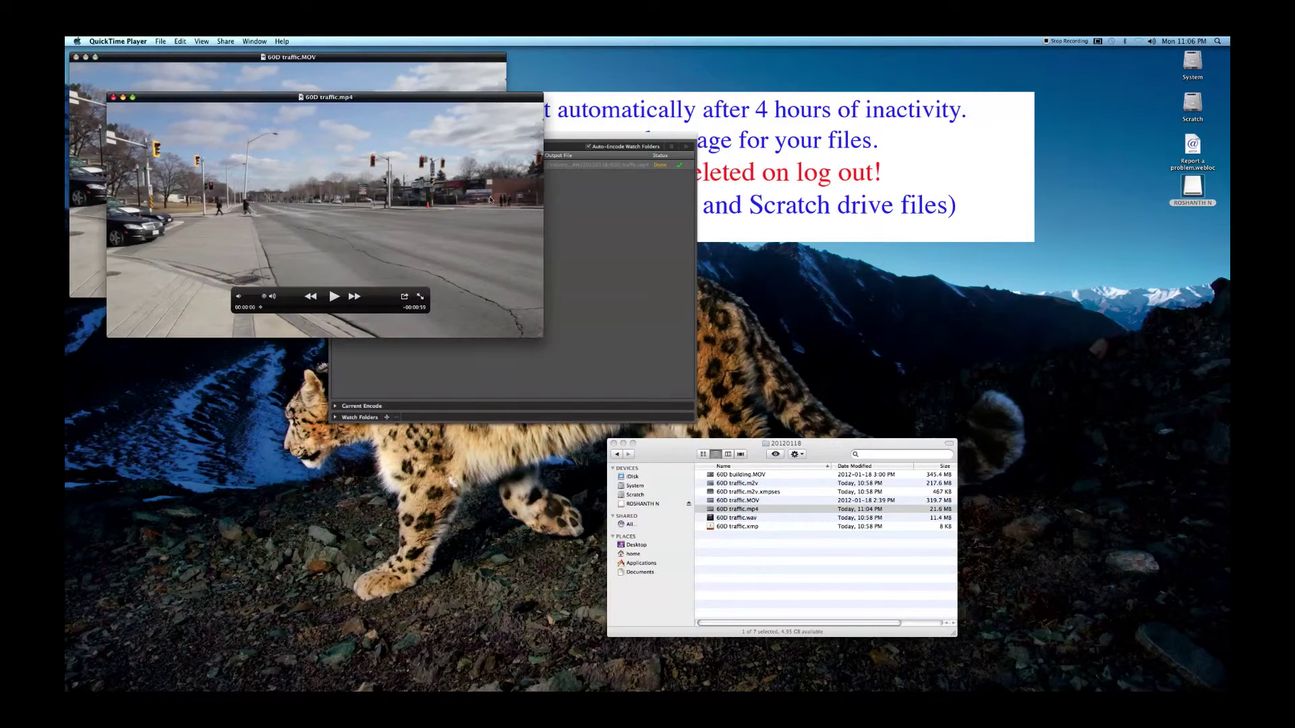
pyautogui.moveTo(336, 98); pyautogui.dragTo(745, 60)
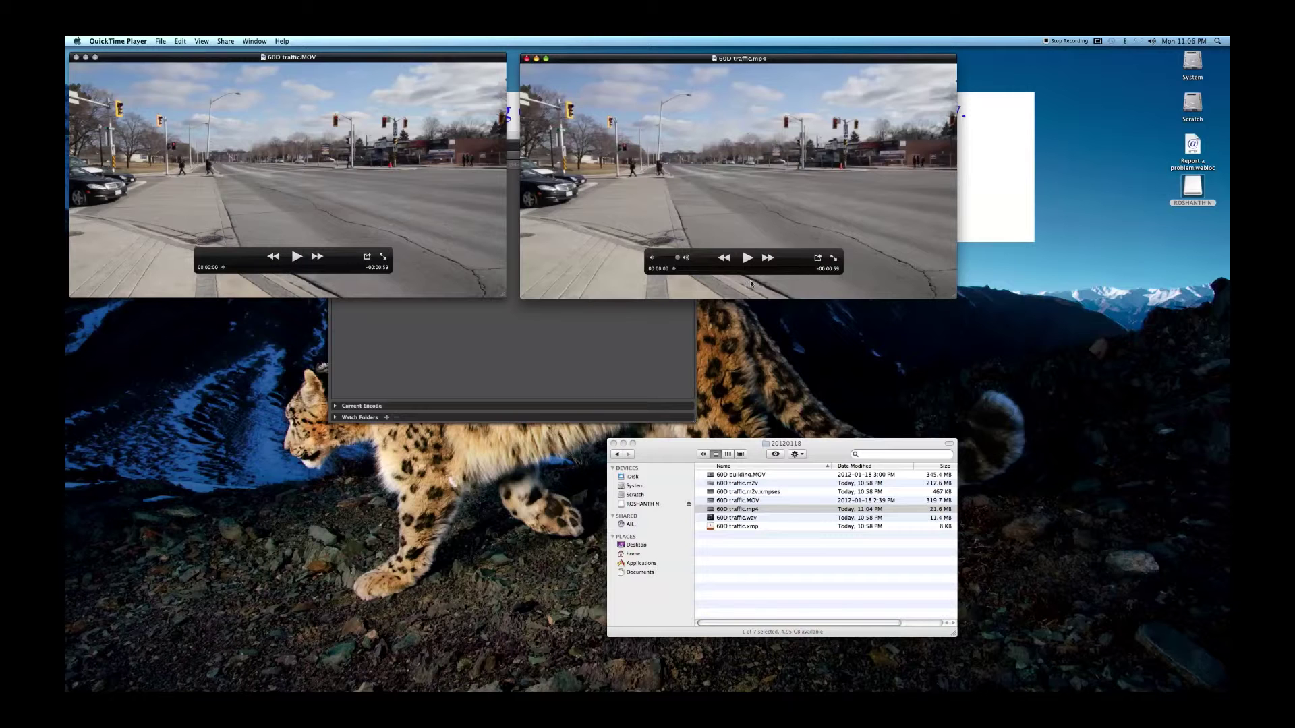
# Play about three seconds of the original MOV and of the compressed MP4, pausing both to compare picture quality
pyautogui.click(297, 256)
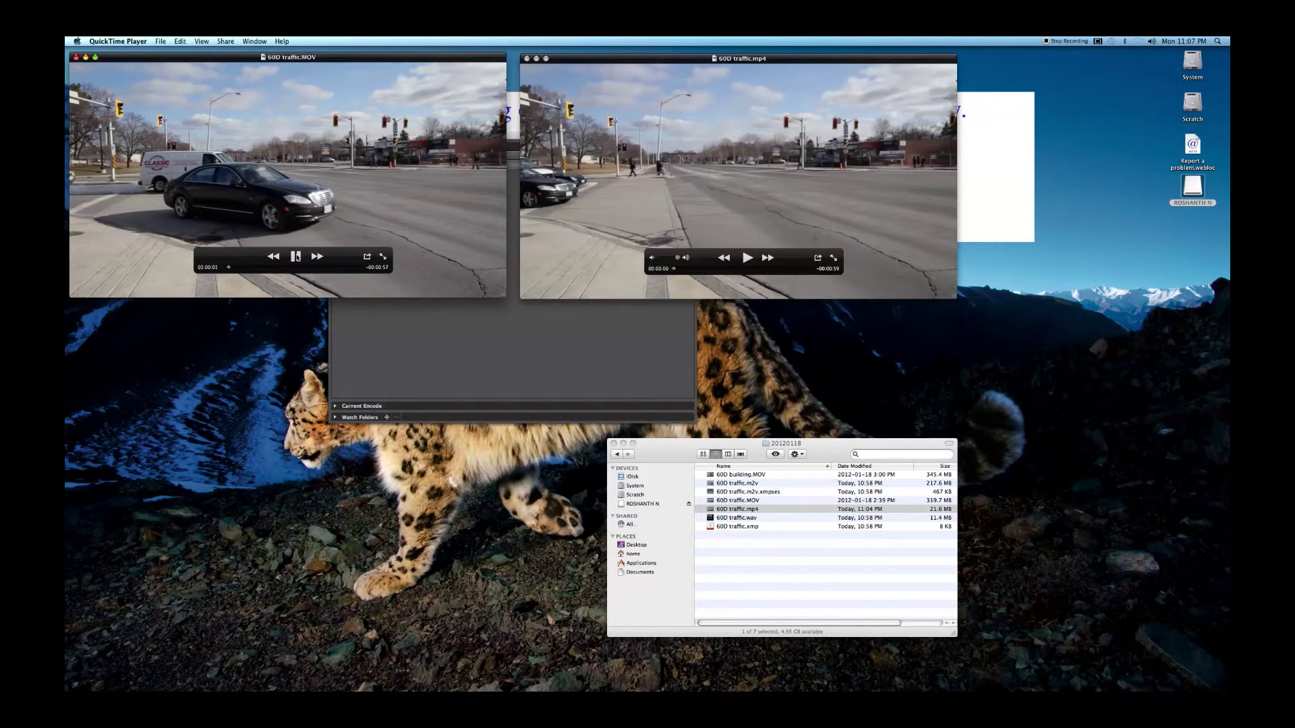
pyautogui.click(297, 257)
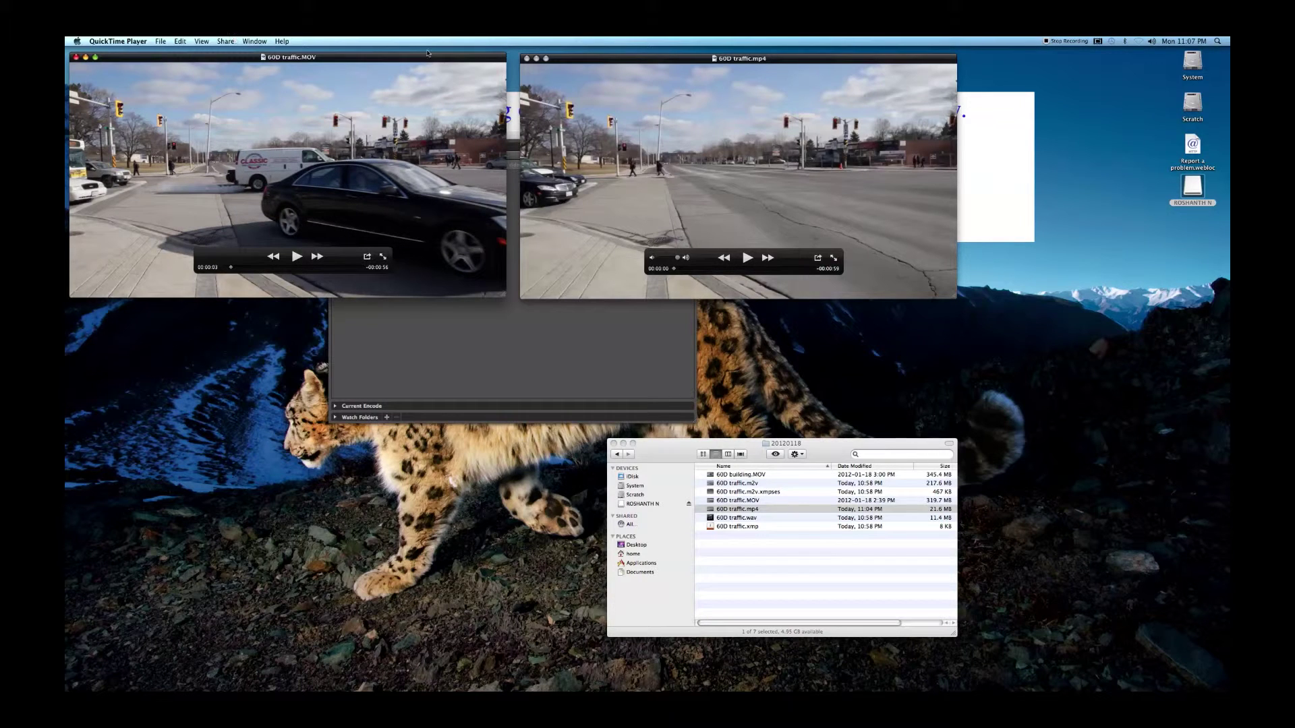
pyautogui.click(747, 257)
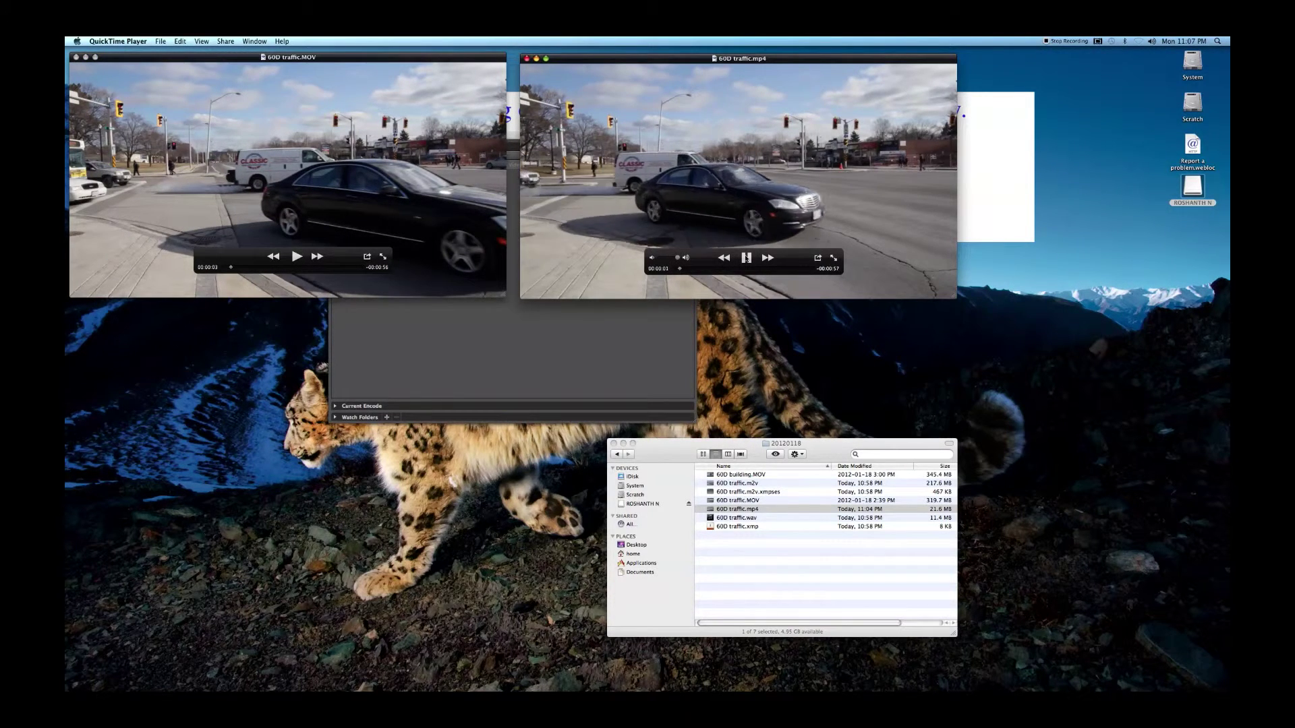
pyautogui.click(747, 257)
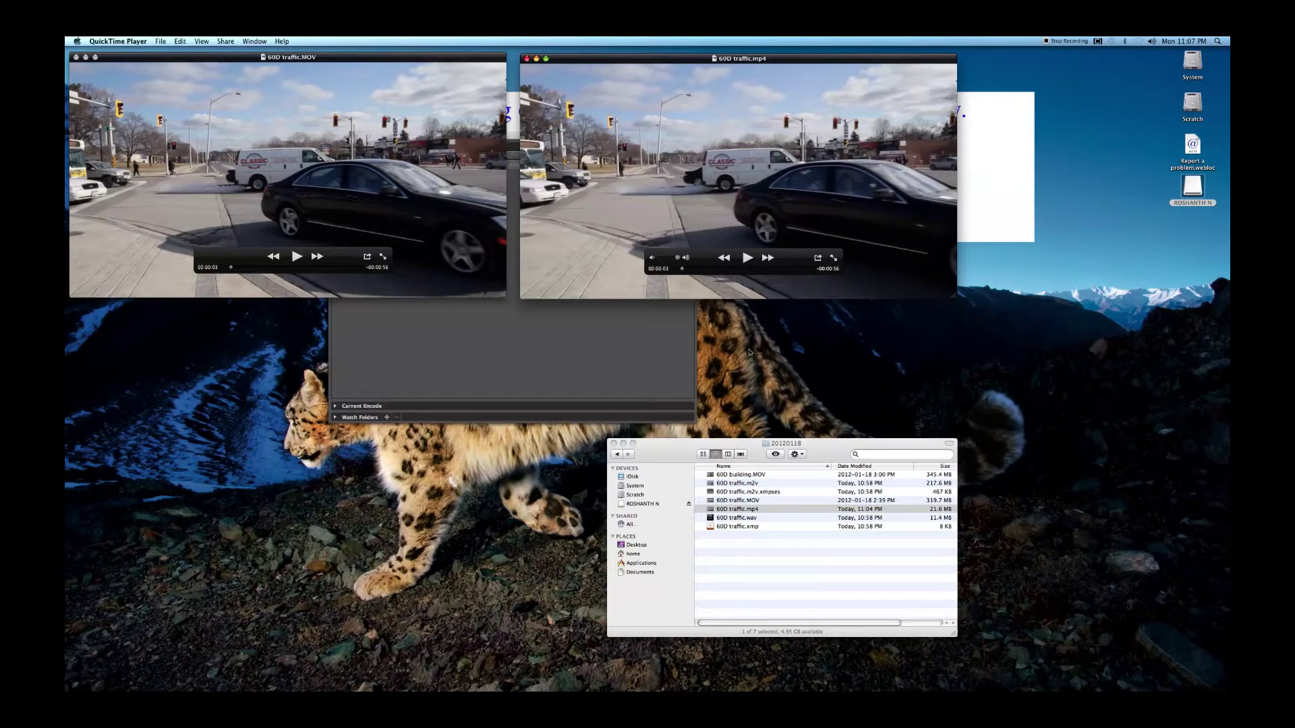